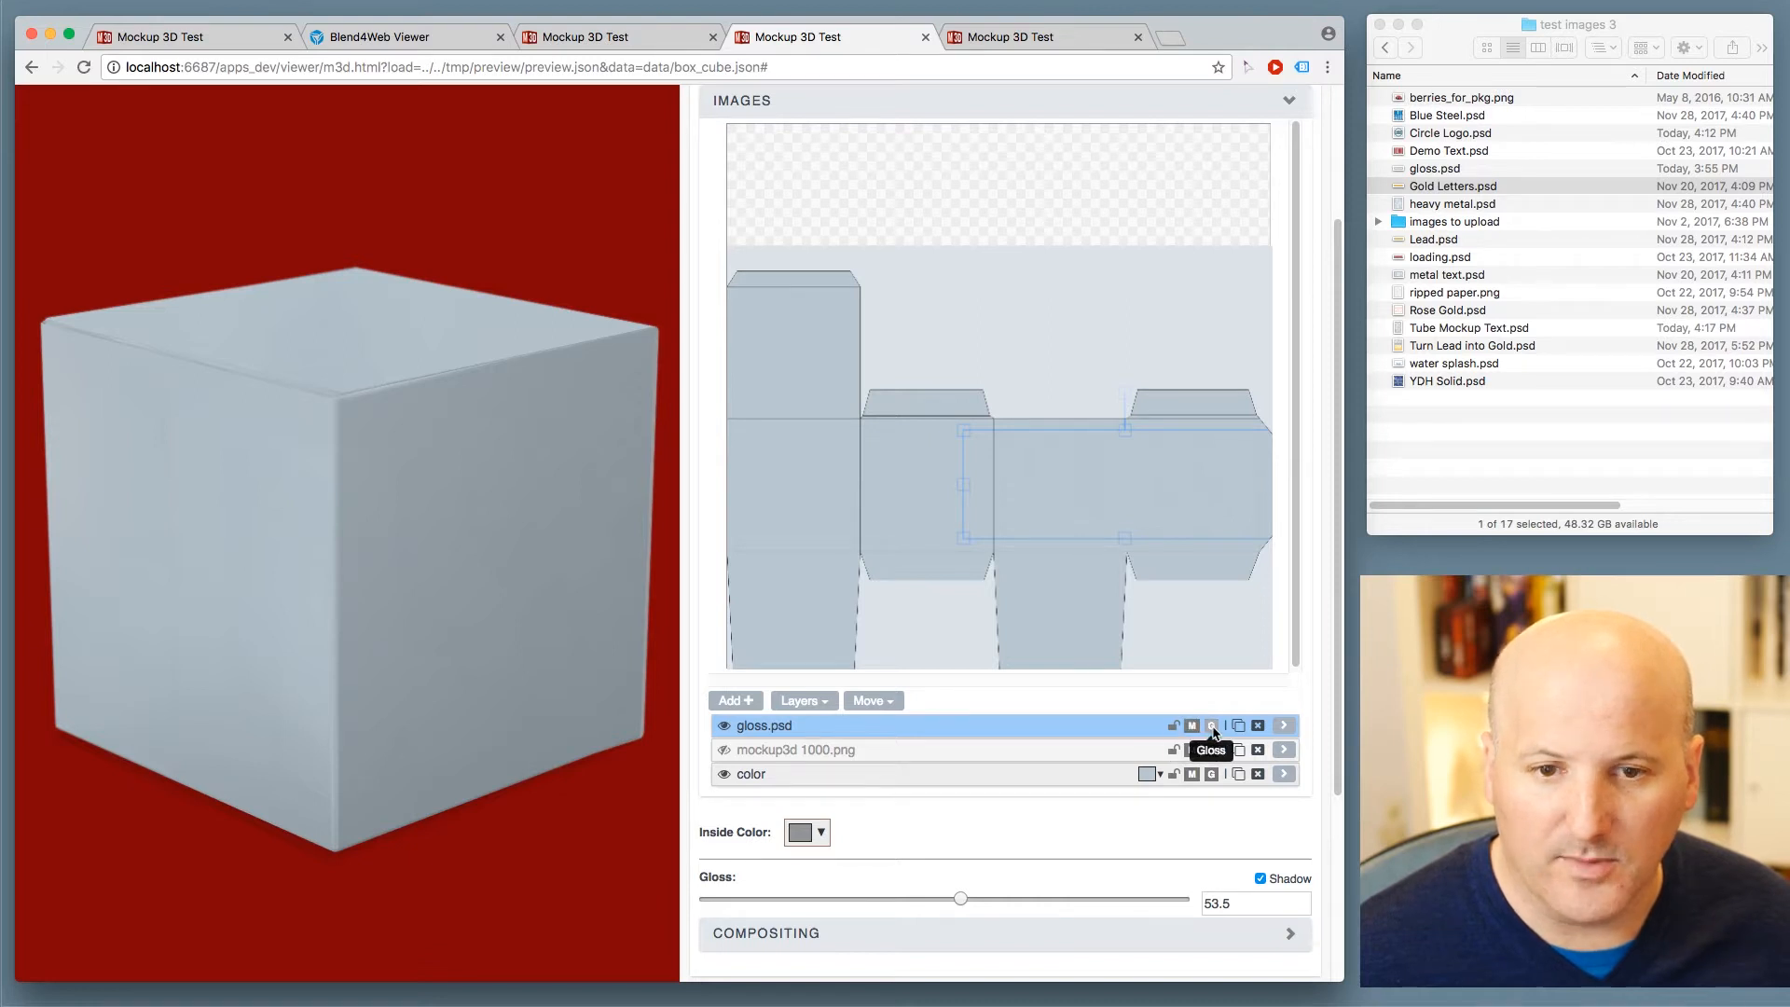
# - Turn on gloss for the gloss.psd layer on the box and expand that layer's settings
pyautogui.click(1211, 727)
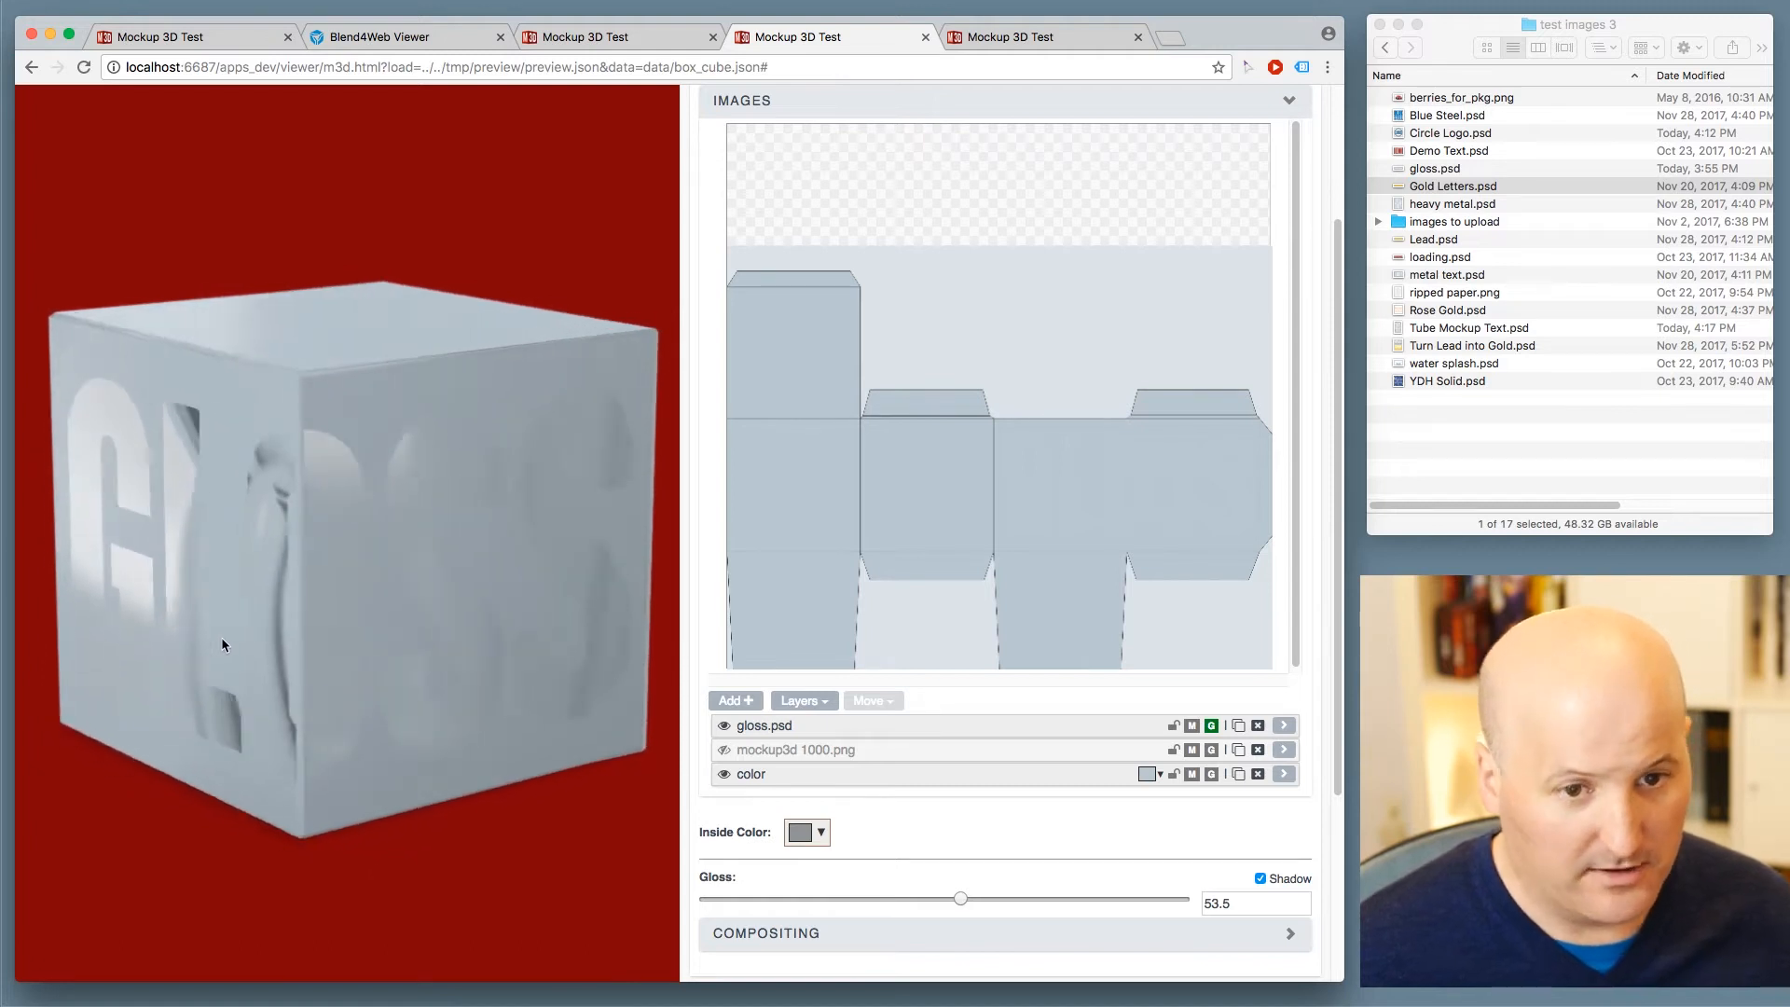
pyautogui.click(908, 724)
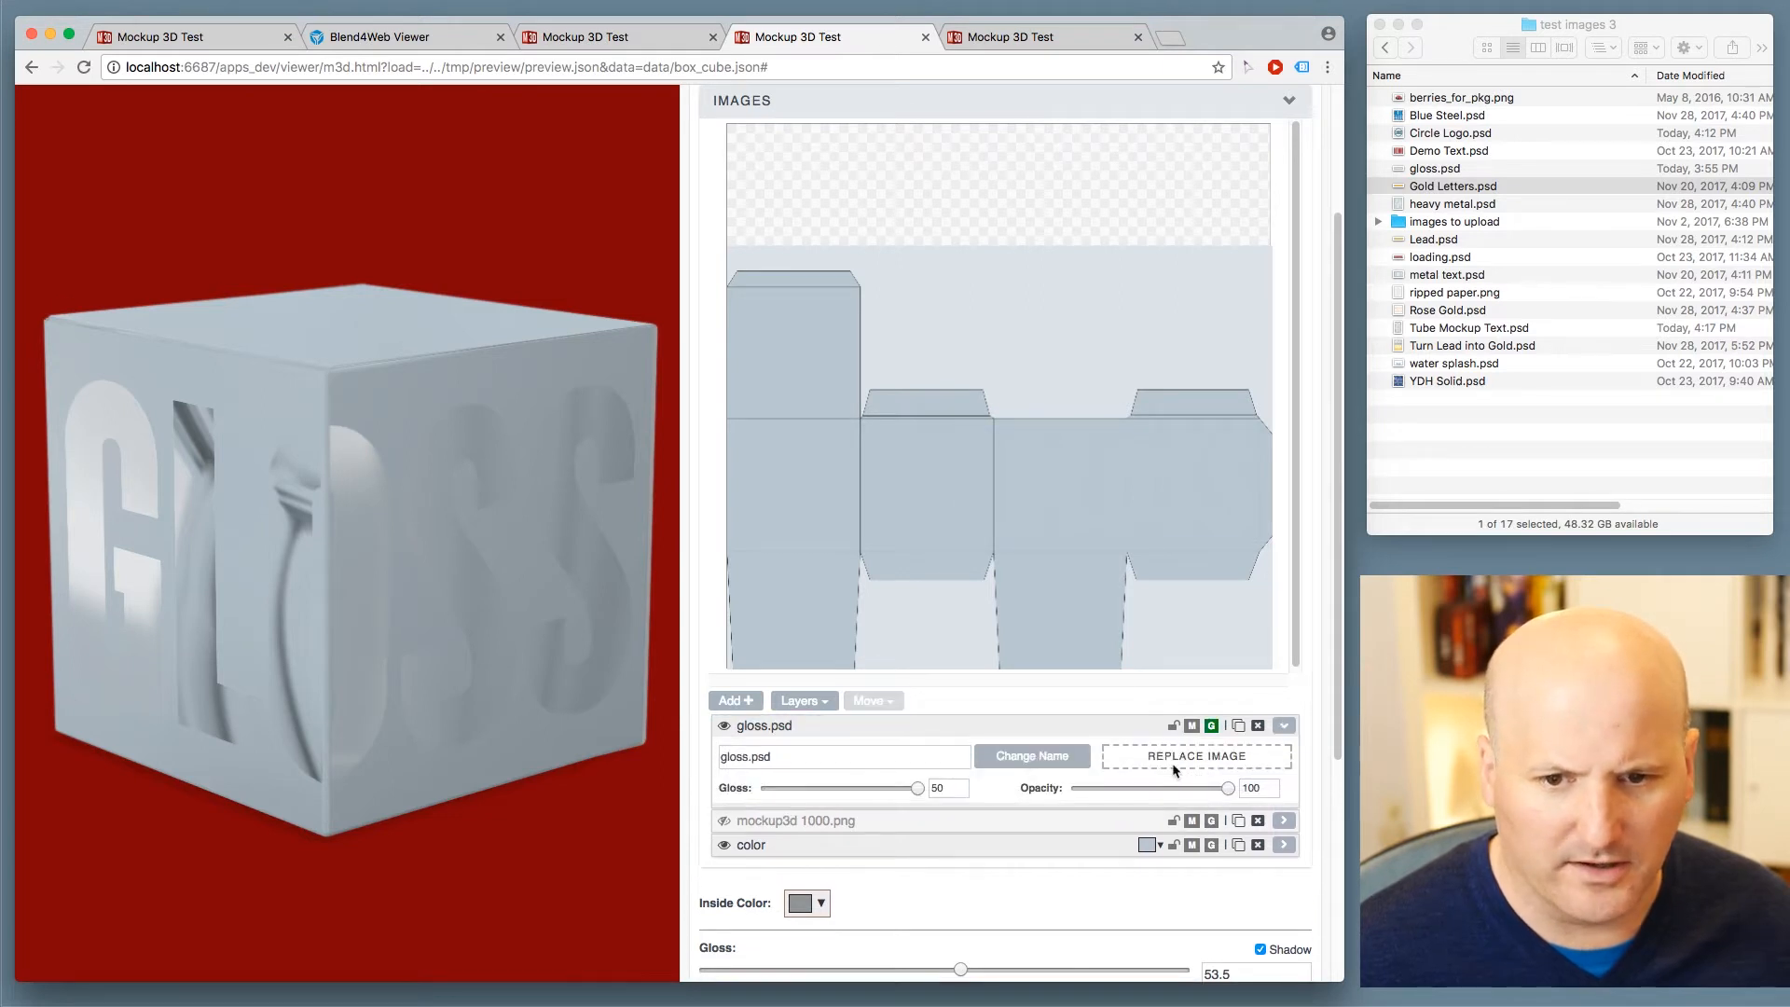
pyautogui.click(903, 722)
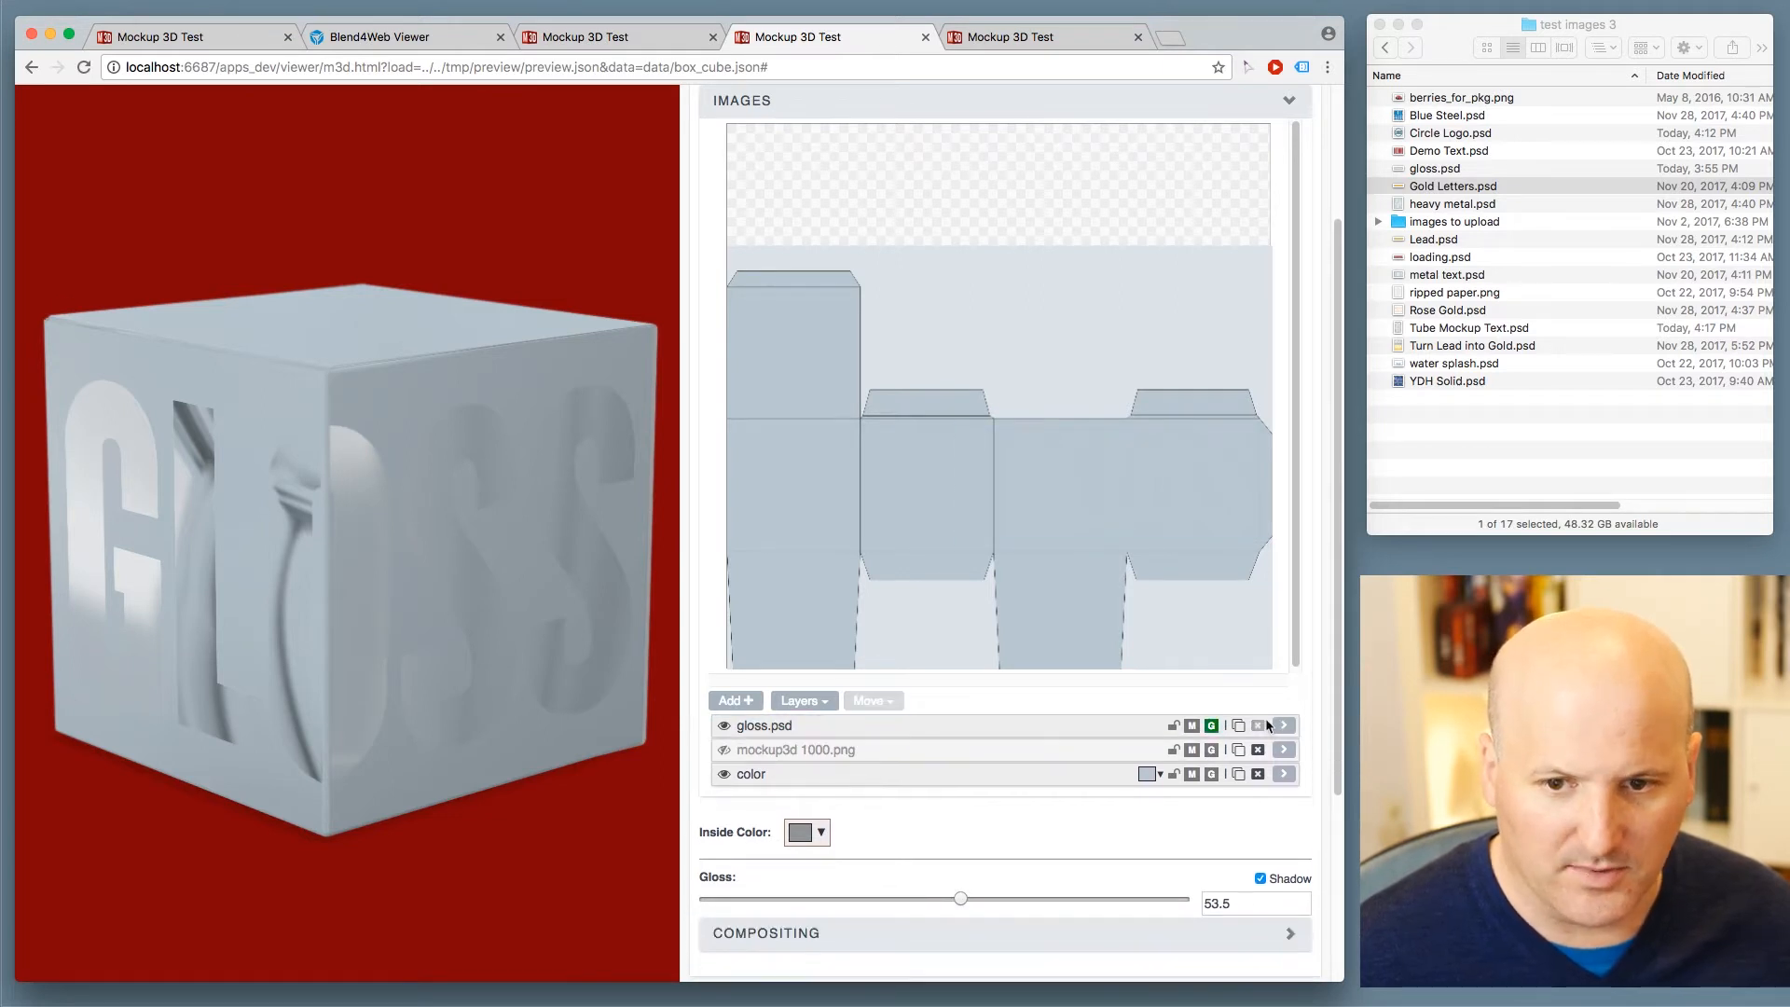
pyautogui.click(1284, 726)
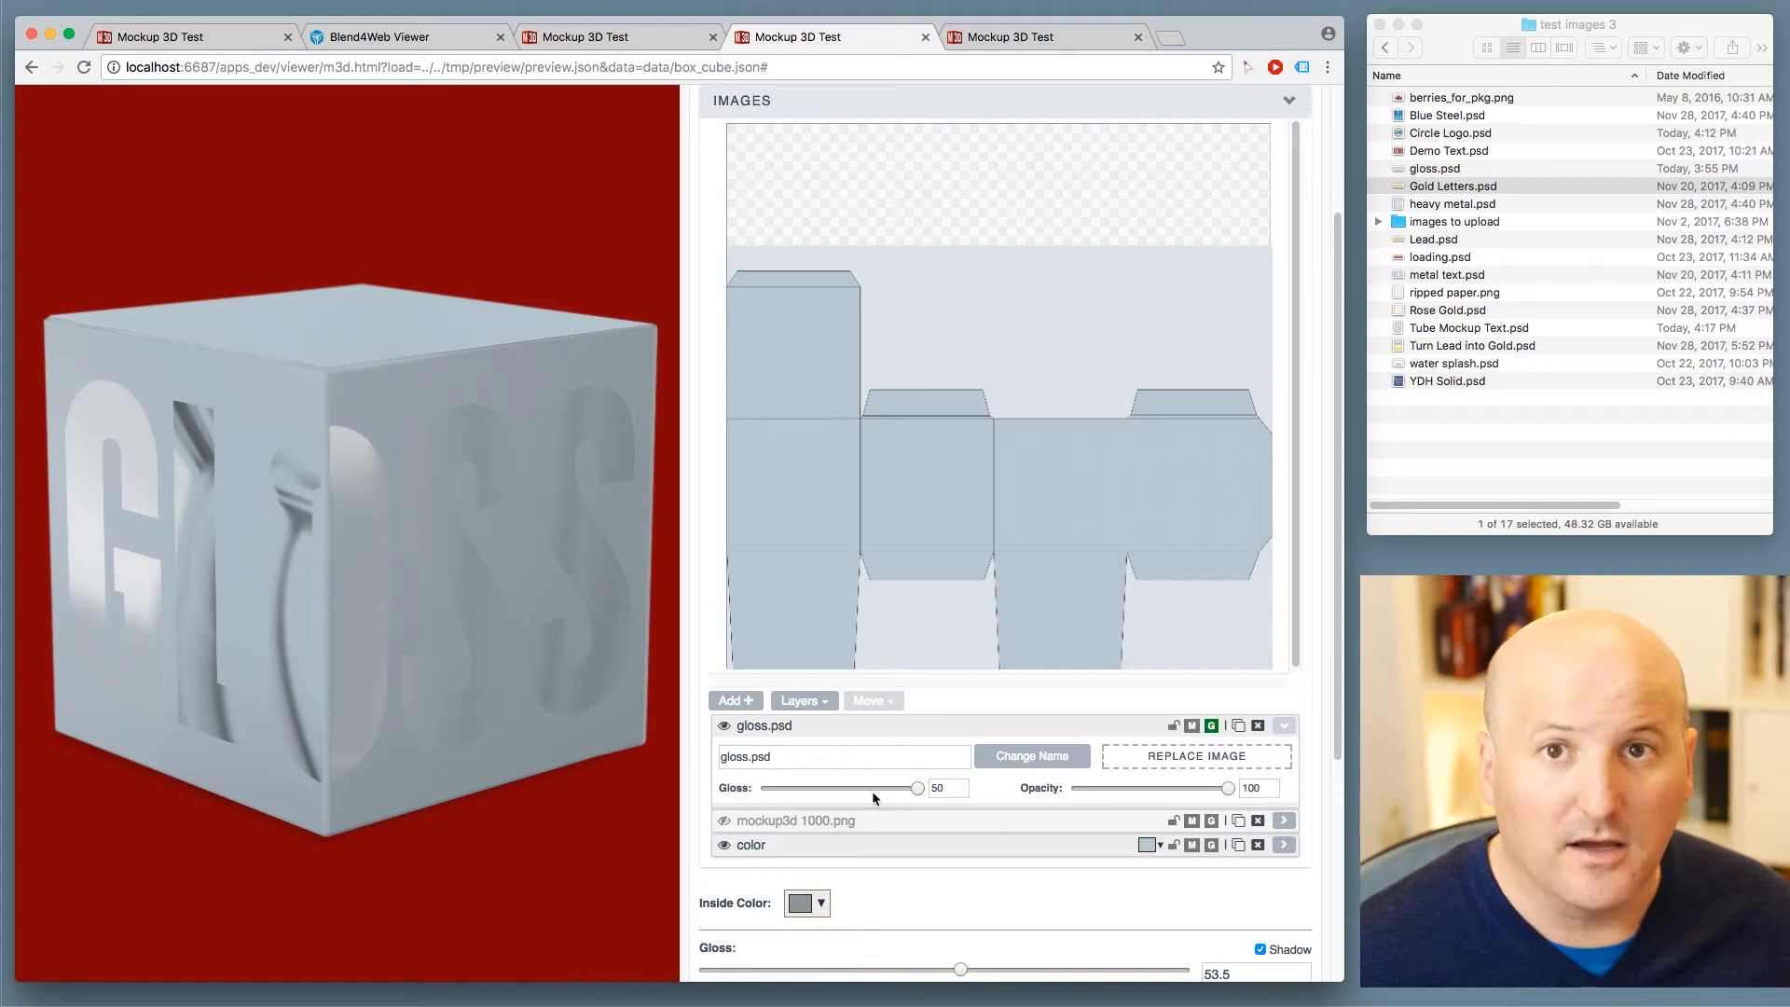
# - Lower the gloss.psd layer's gloss to -50 and set the box's overall gloss to 59
pyautogui.moveTo(908, 788); pyautogui.dragTo(800, 790)
pyautogui.moveTo(189, 555); pyautogui.dragTo(523, 707)
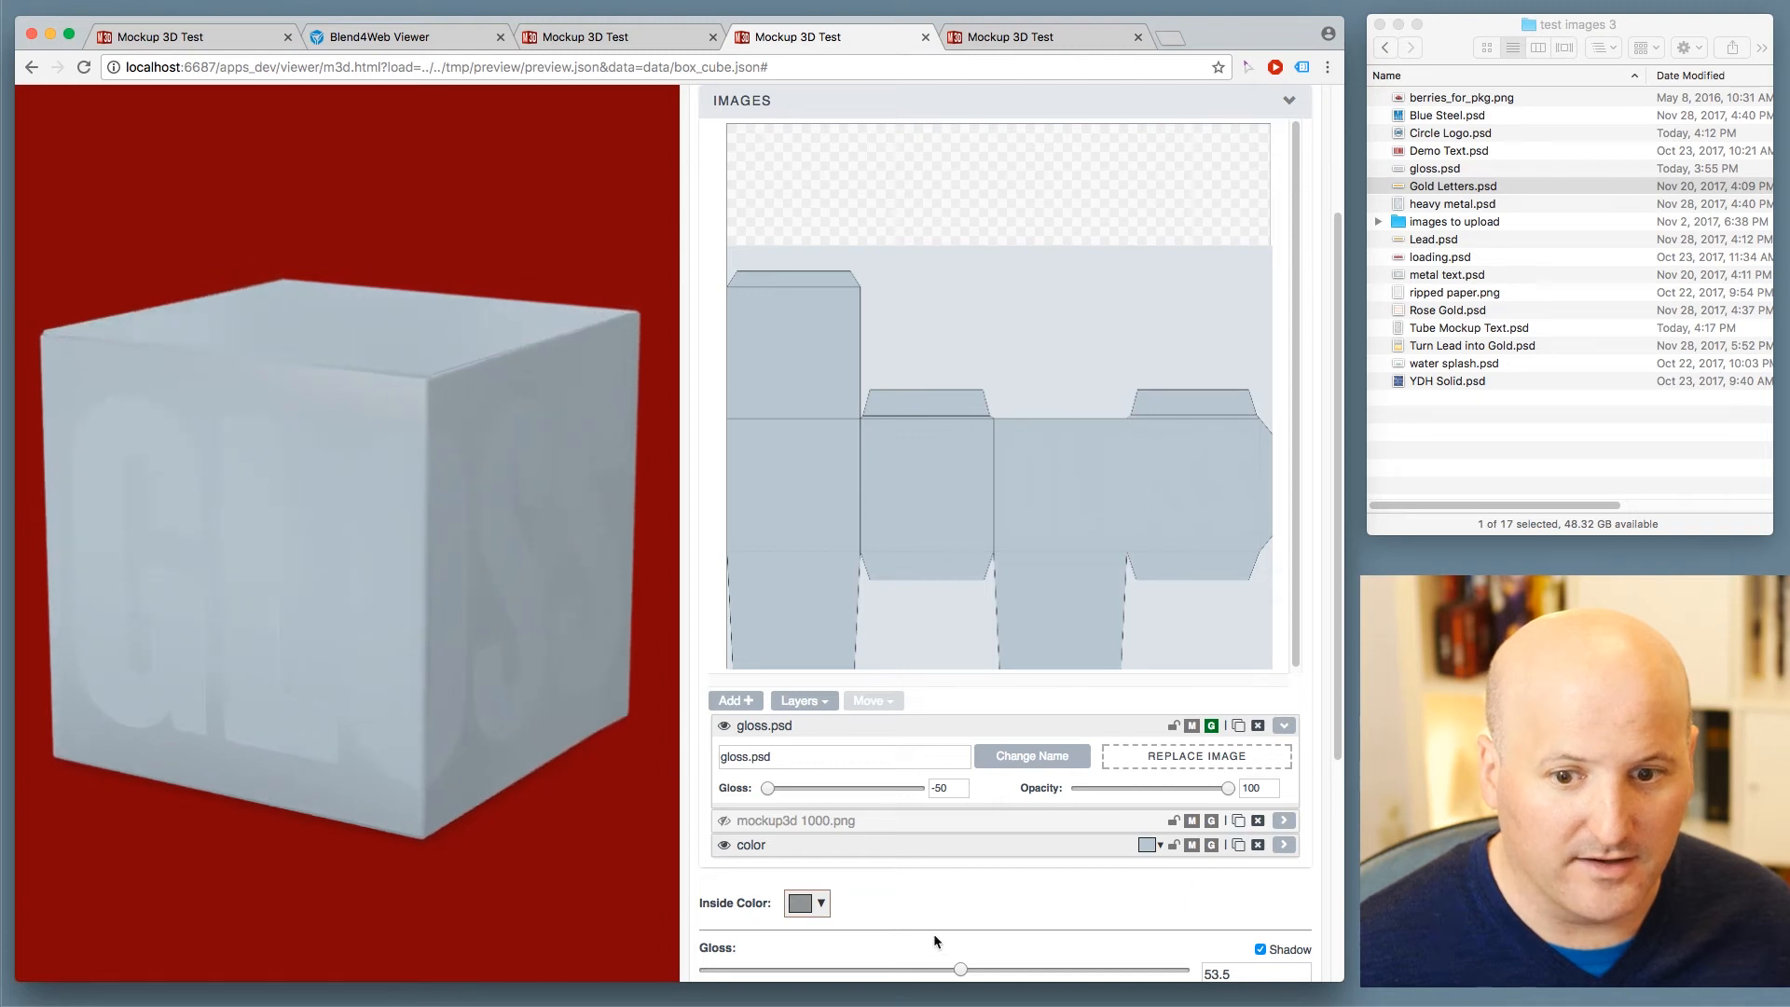
pyautogui.moveTo(976, 968); pyautogui.dragTo(987, 970)
pyautogui.moveTo(494, 634); pyautogui.dragTo(943, 746)
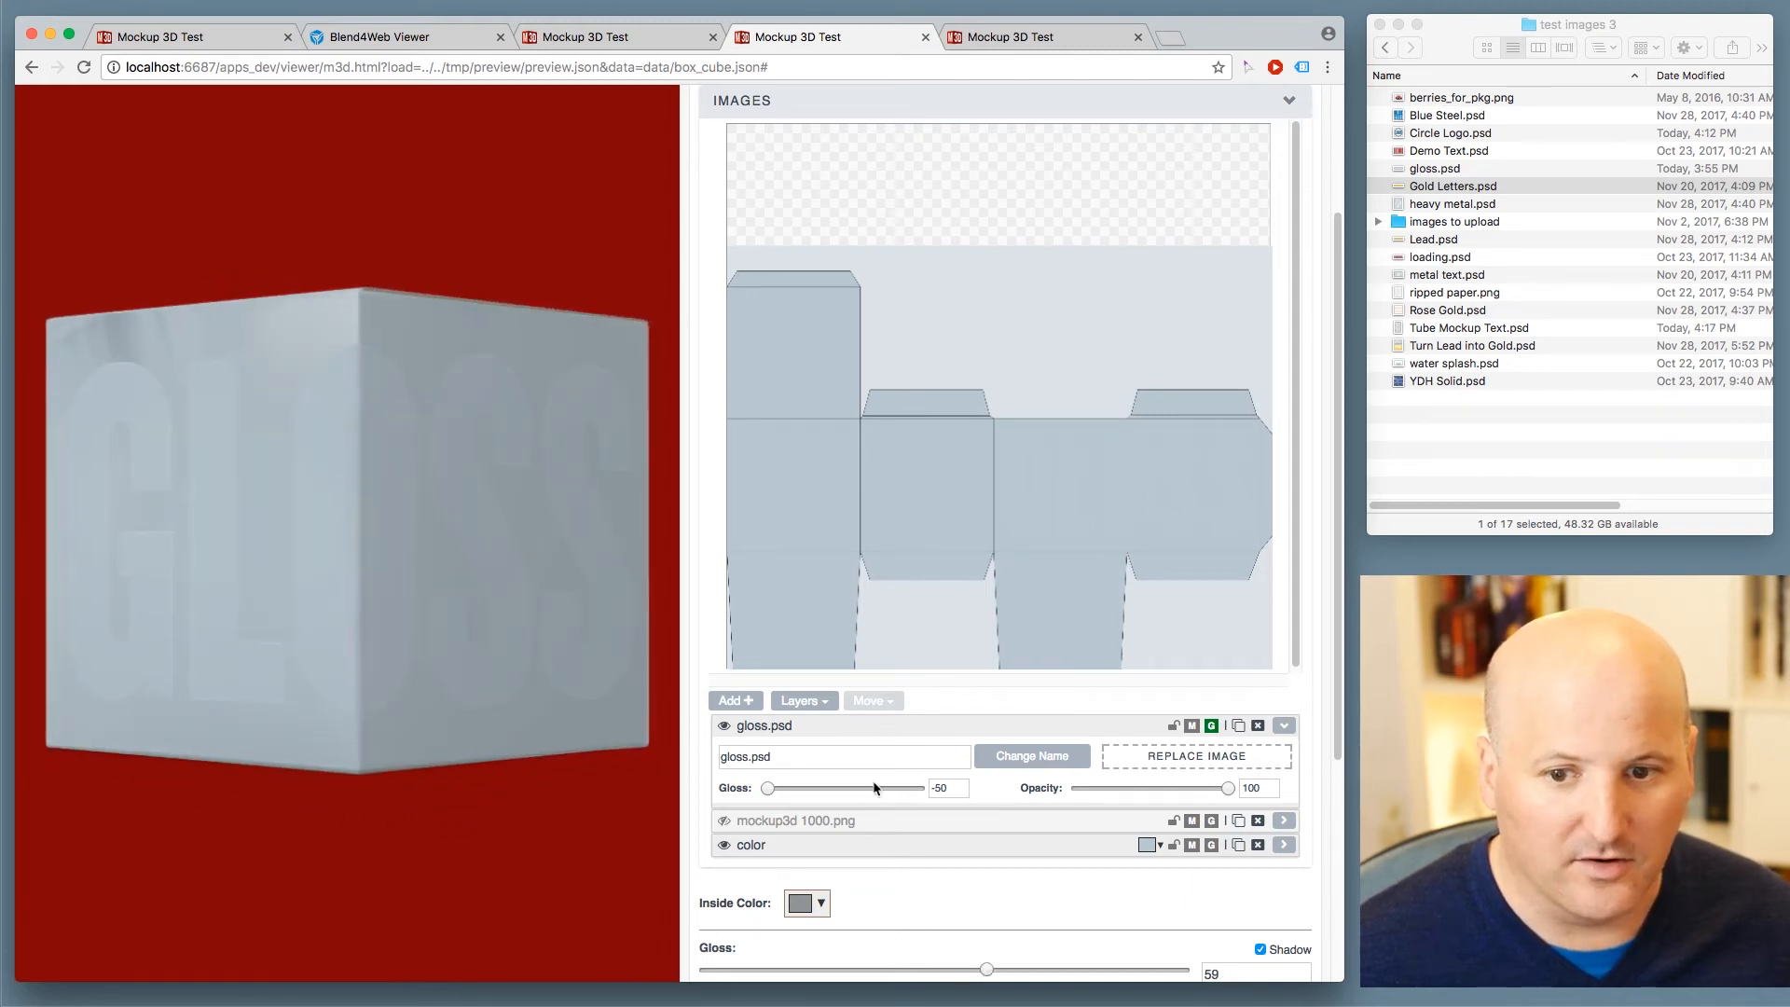
# - Set the gloss.psd layer's gloss to 50
pyautogui.click(945, 788)
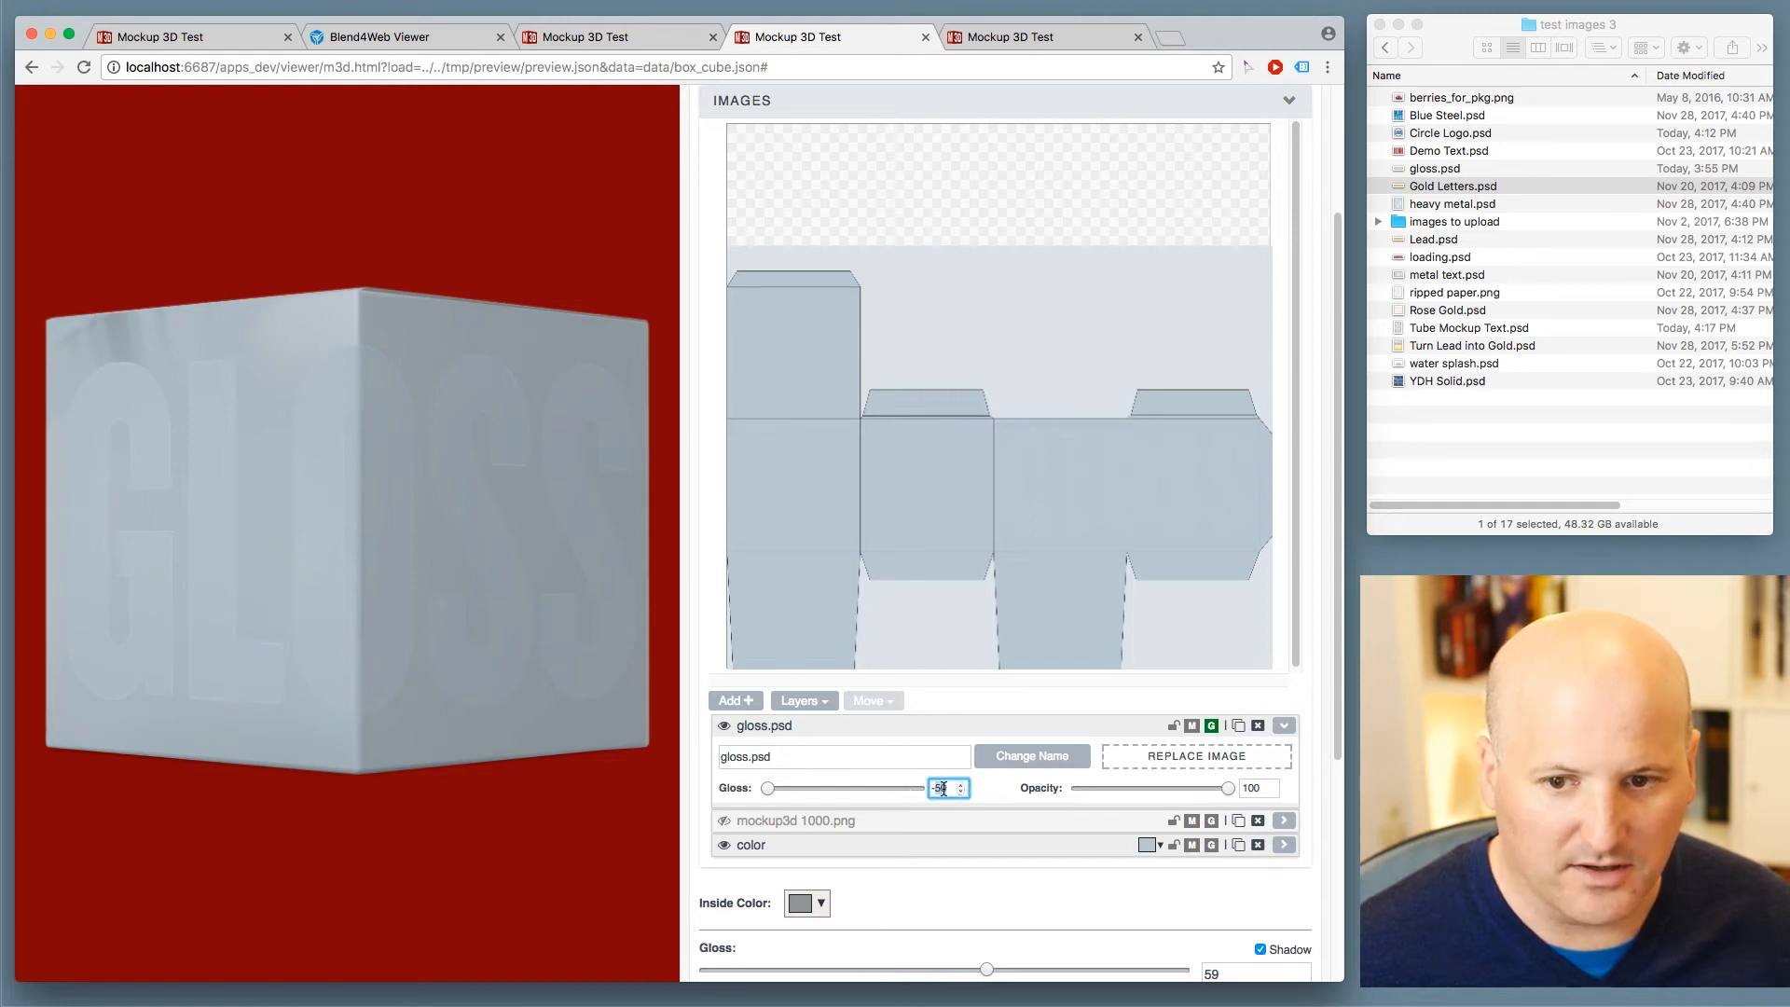
pyautogui.write('50')
pyautogui.moveTo(451, 431); pyautogui.dragTo(384, 500)
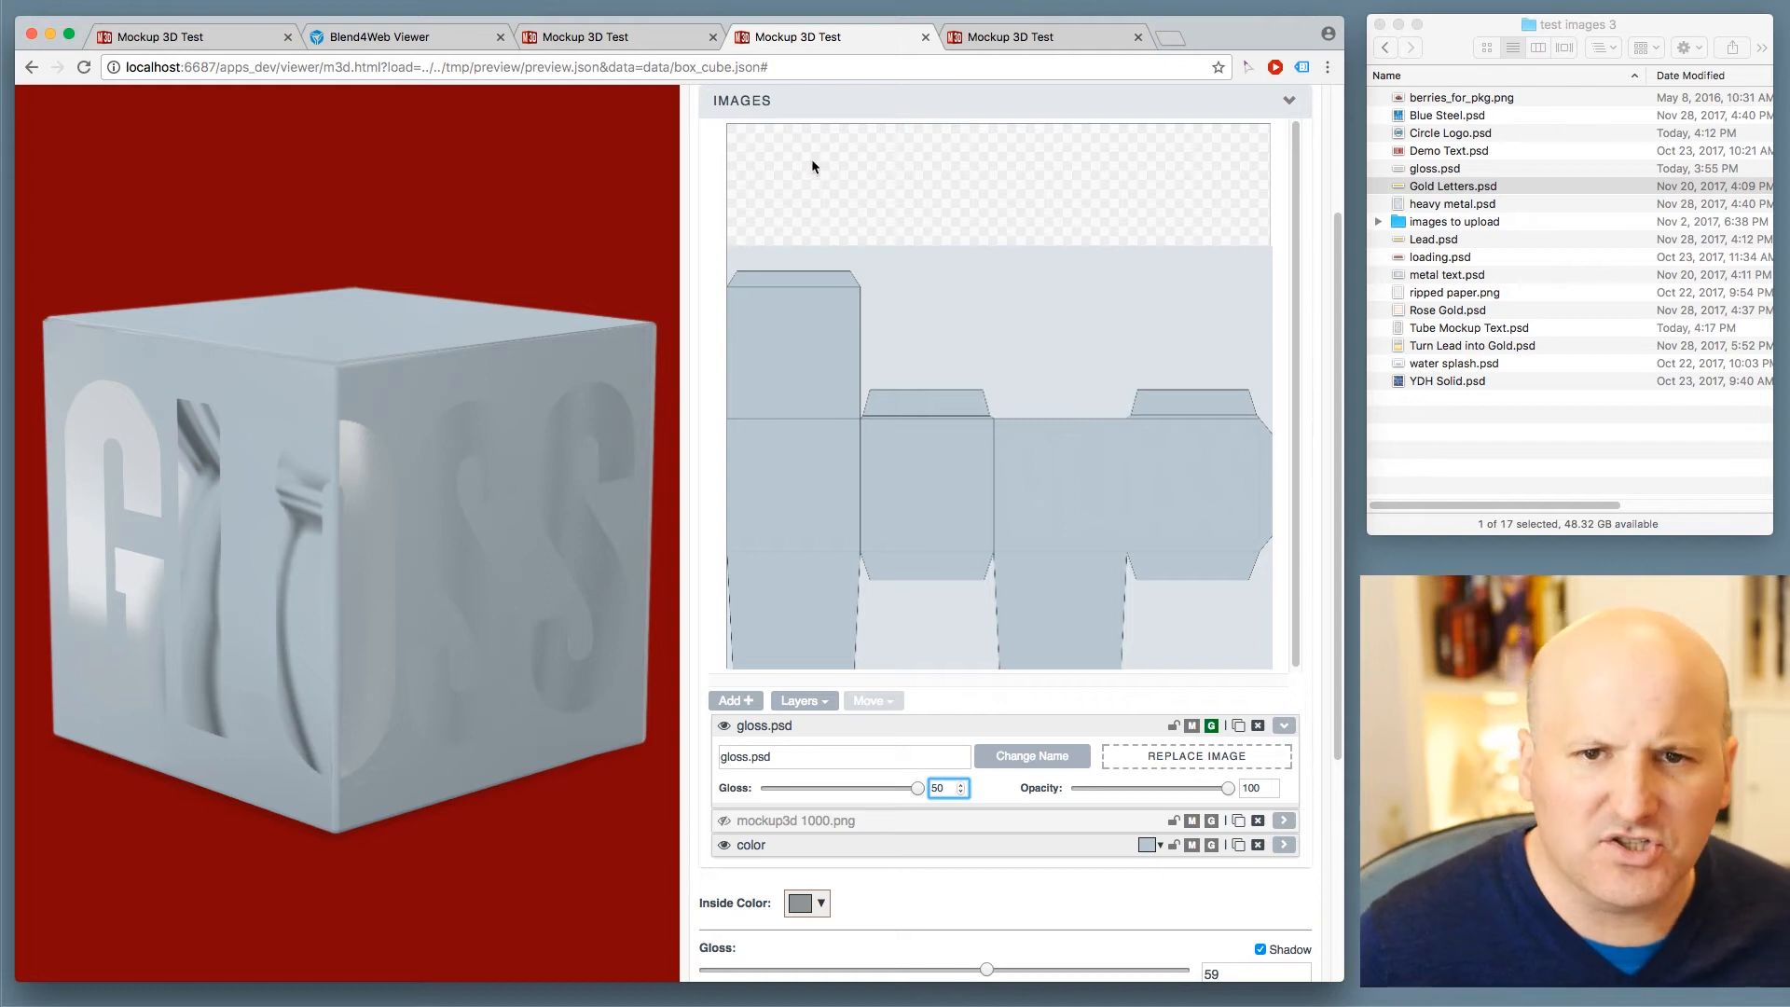
# - Switch to the tube mockup and add a color layer shaped as a flat band across the front TUBE text
pyautogui.click(609, 39)
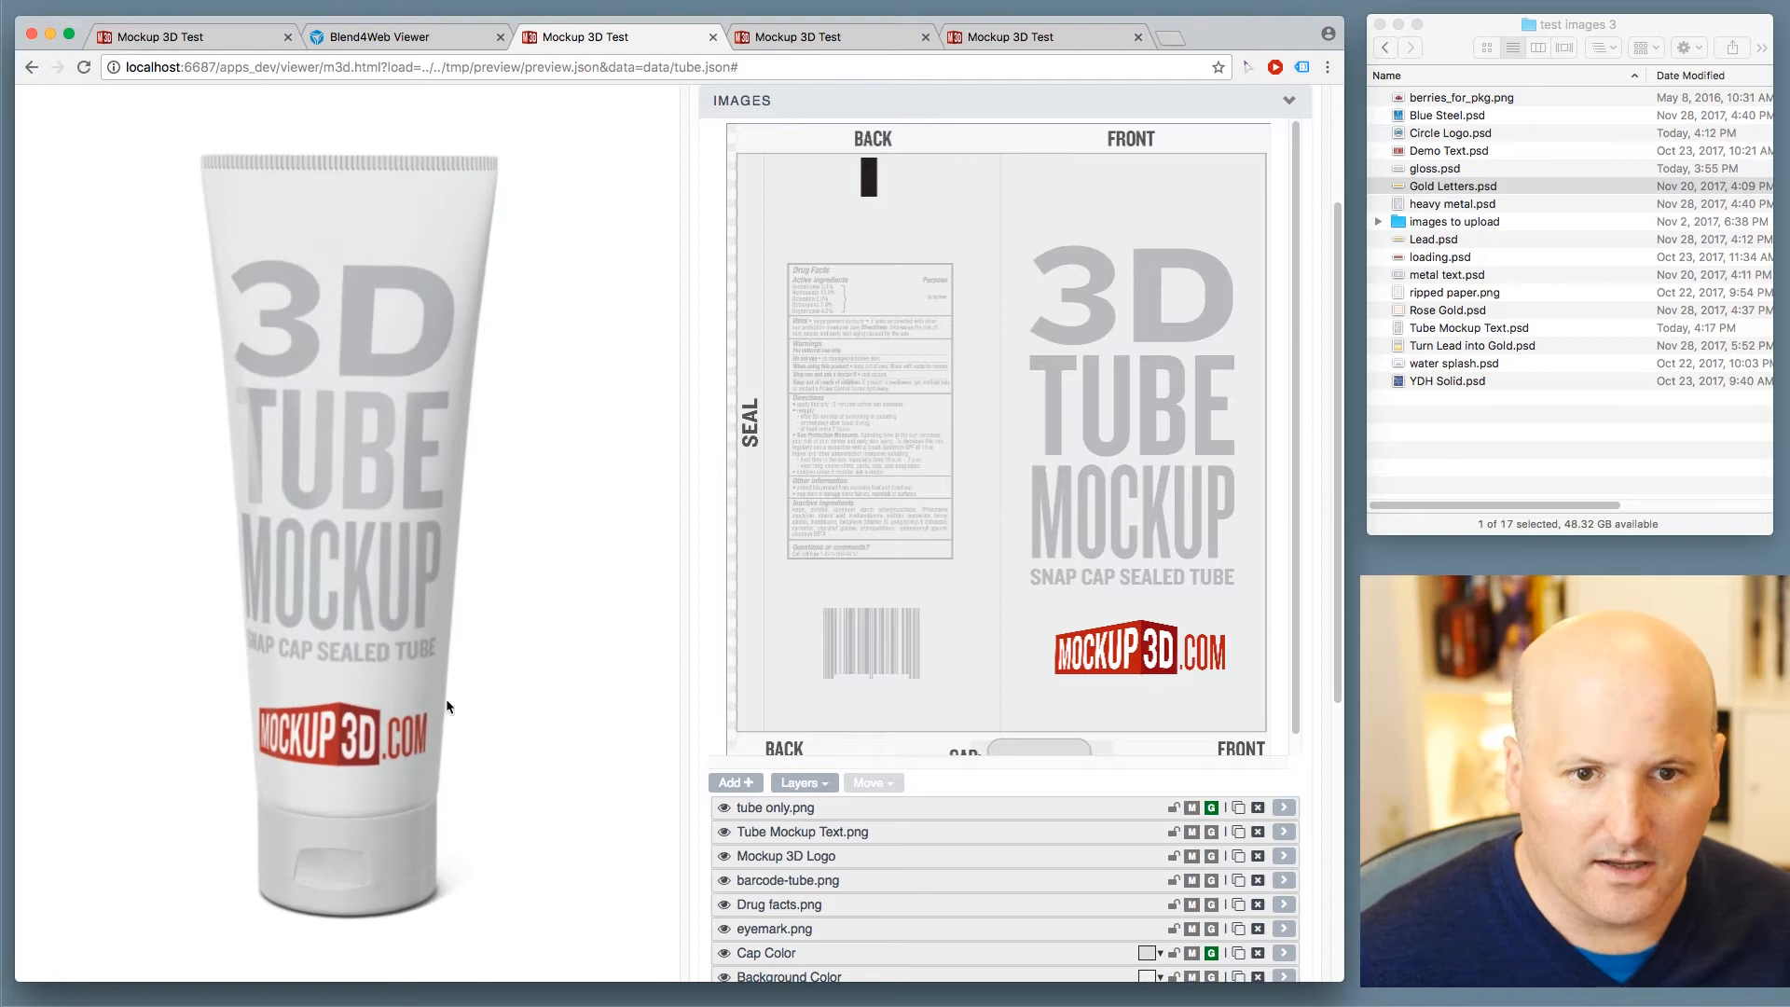
pyautogui.press('c')
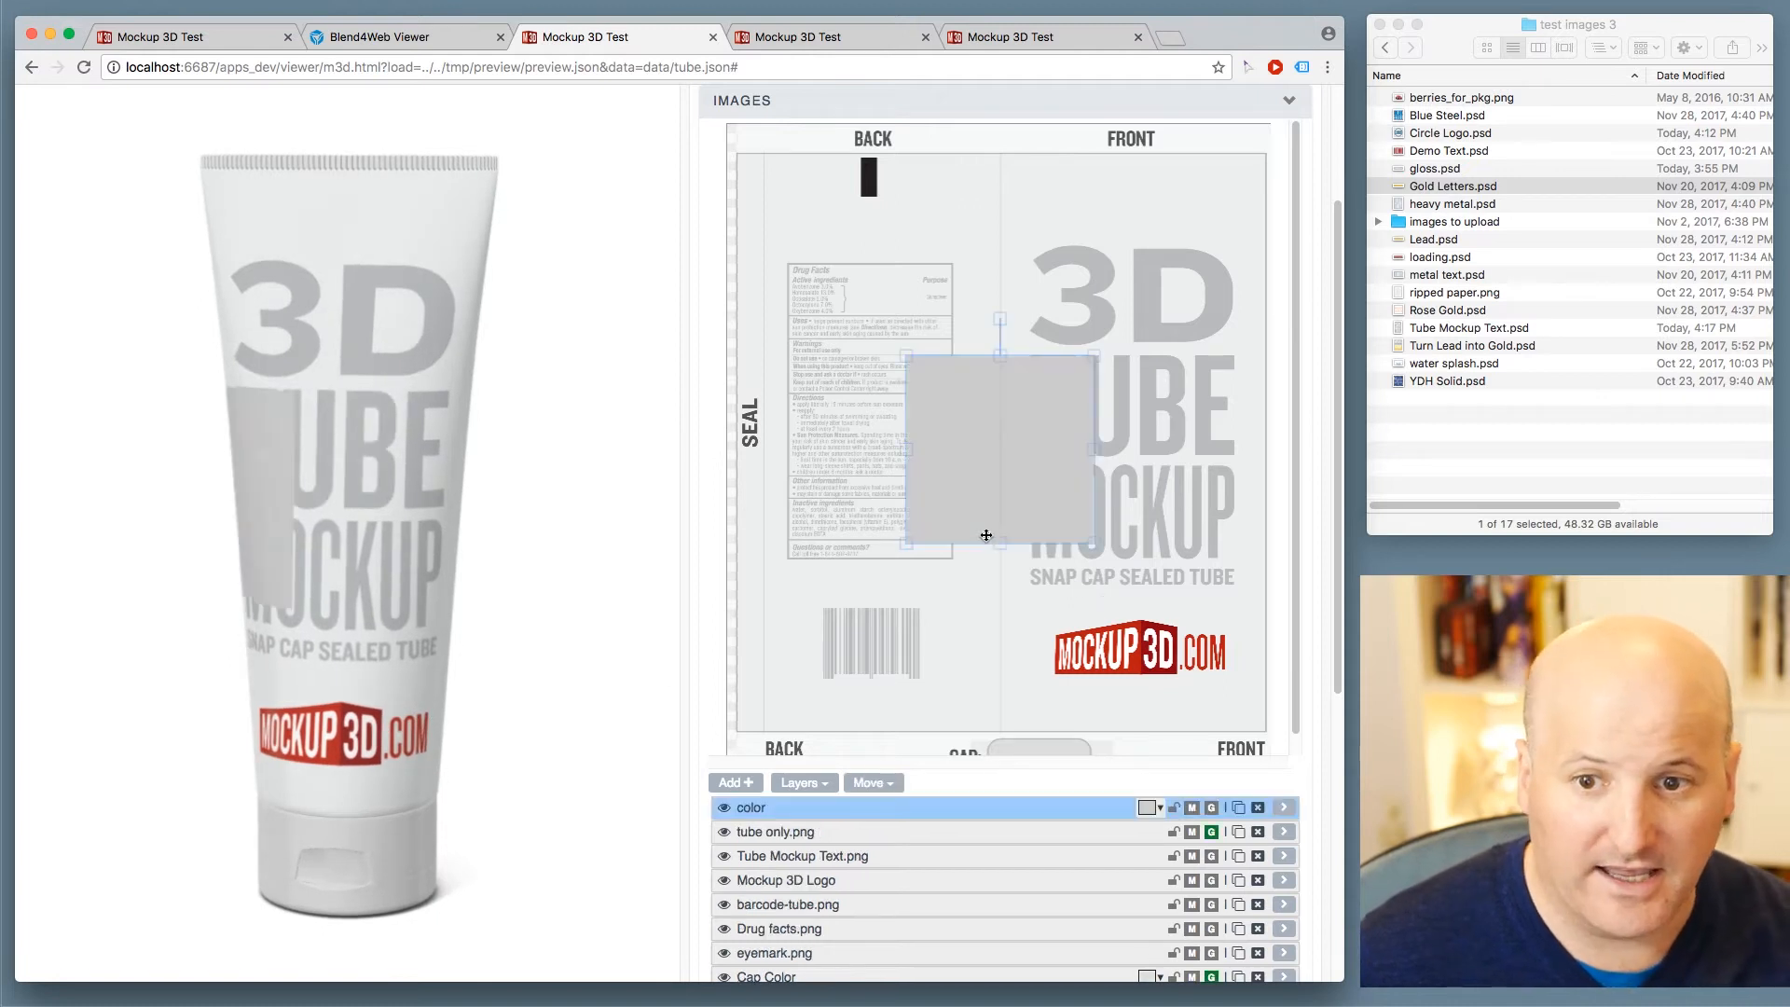
pyautogui.moveTo(997, 513); pyautogui.dragTo(1141, 482)
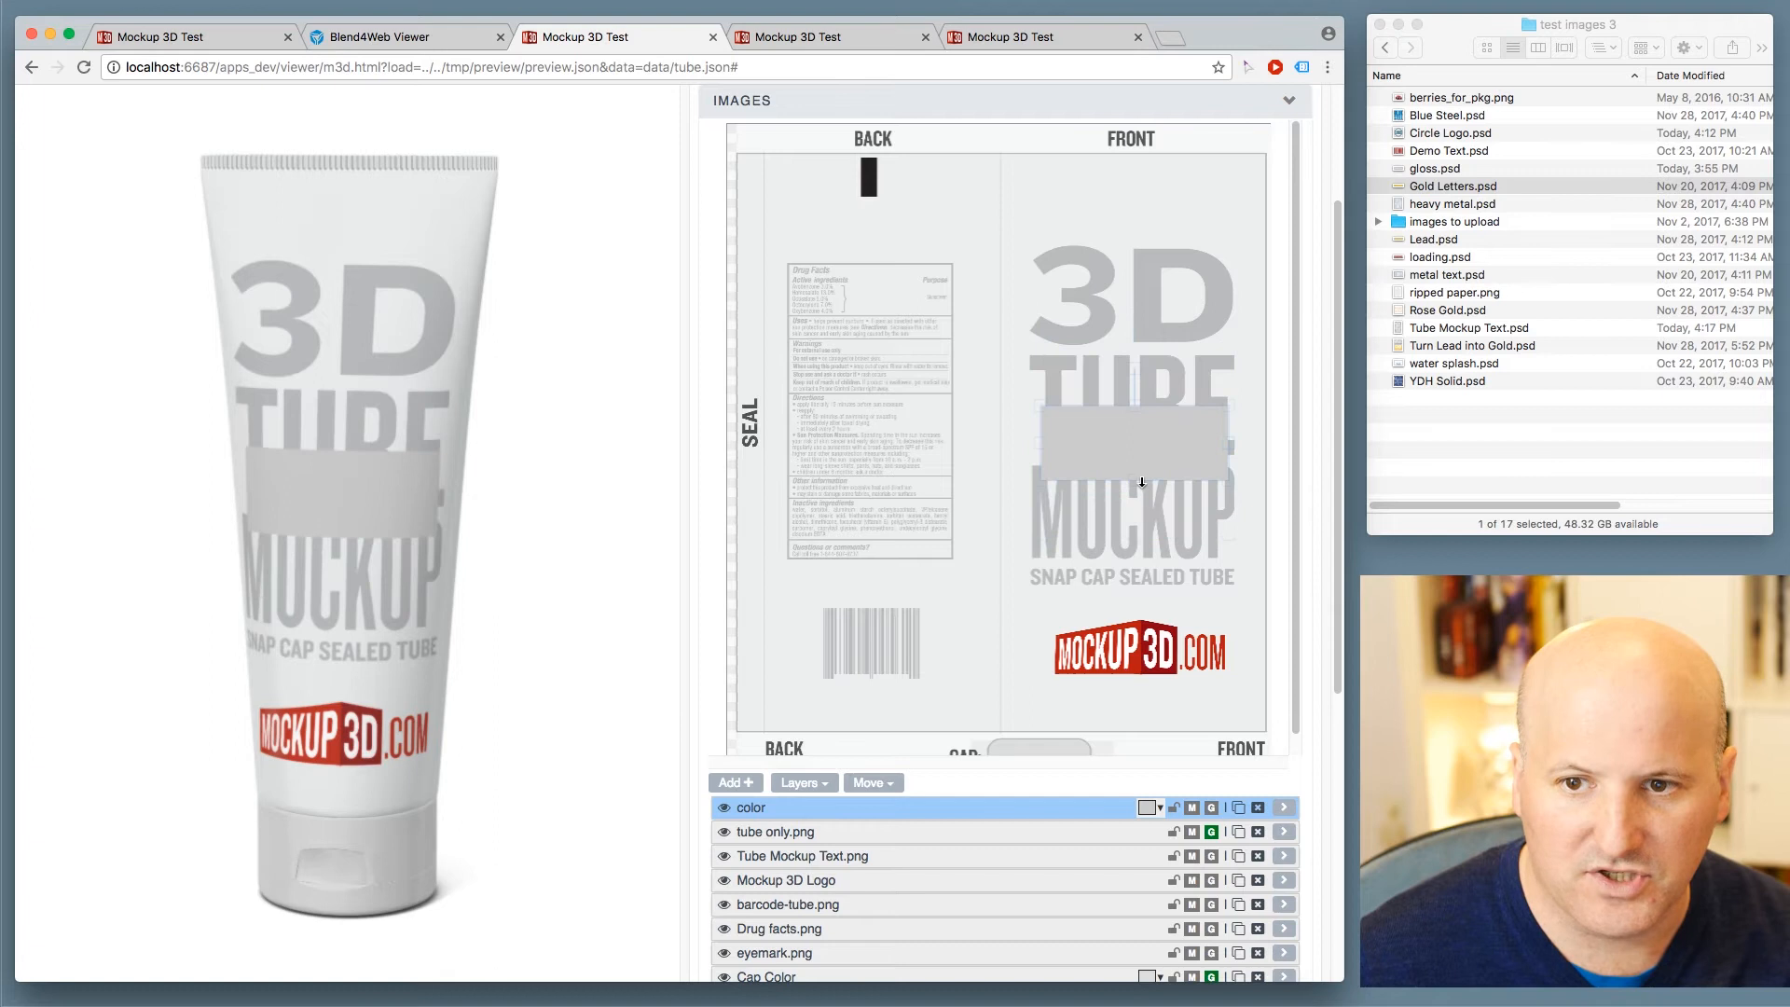
# - Color the new band orange, hsv(39, 82%, 100%)
pyautogui.click(1160, 809)
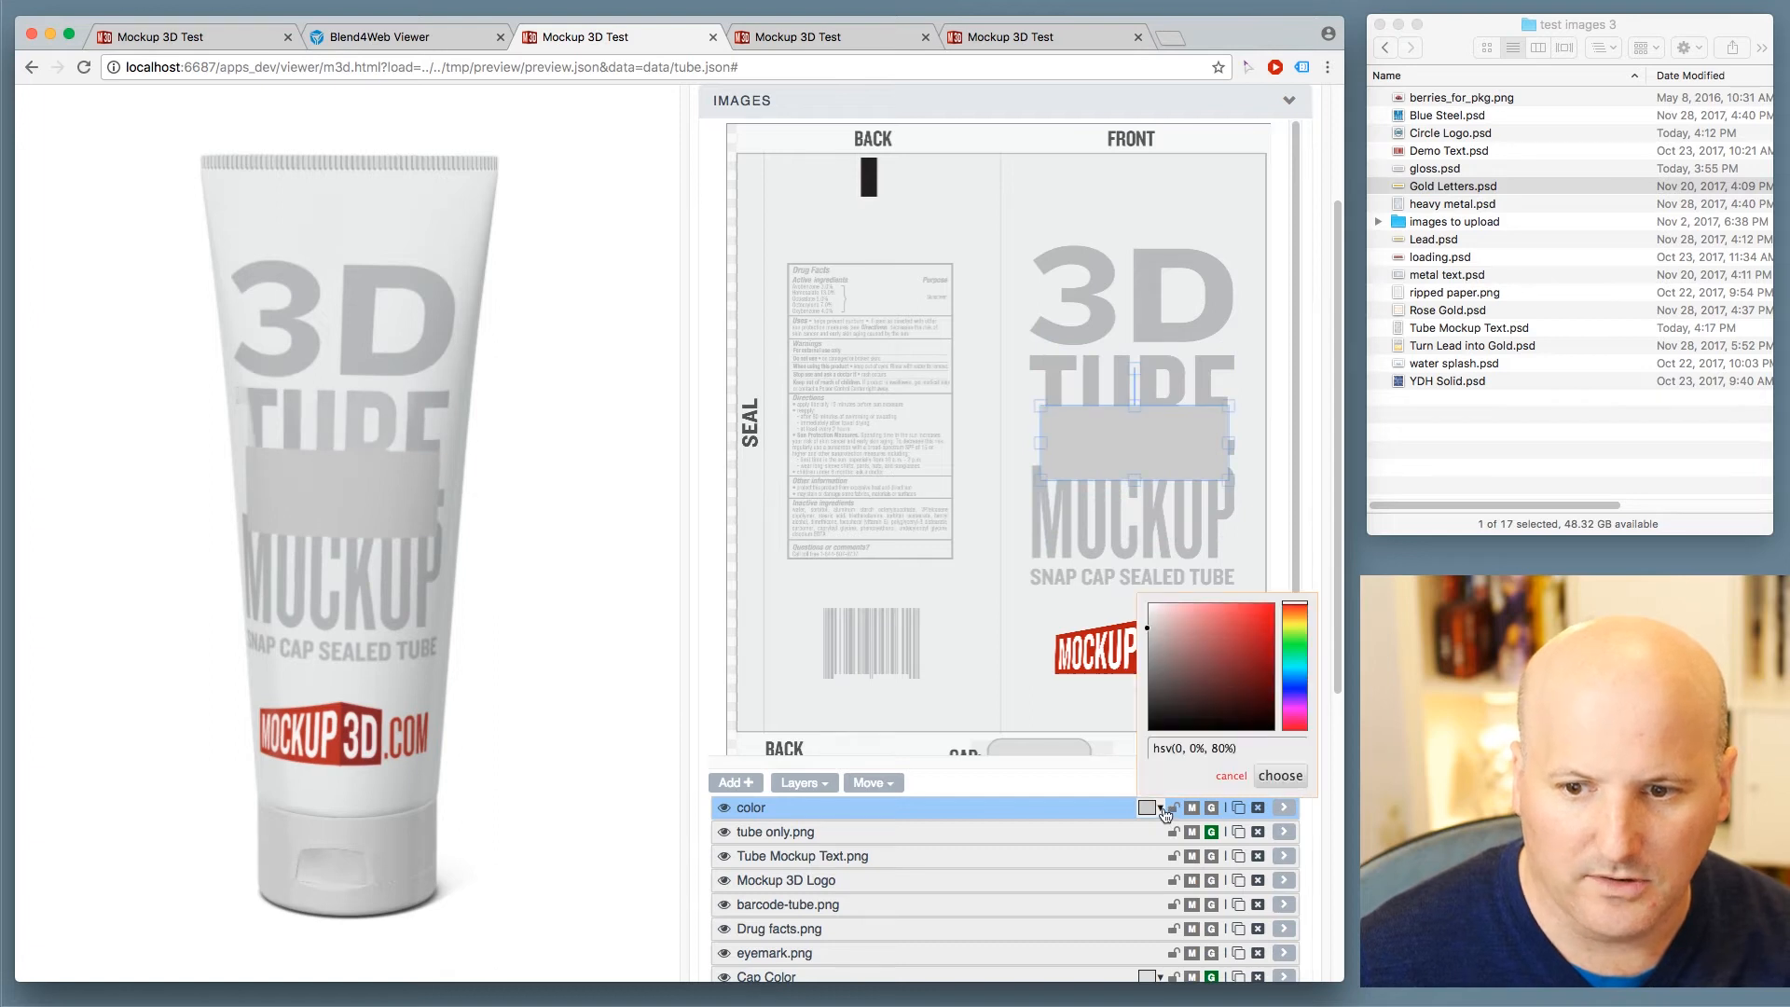
pyautogui.click(1295, 615)
pyautogui.click(1262, 606)
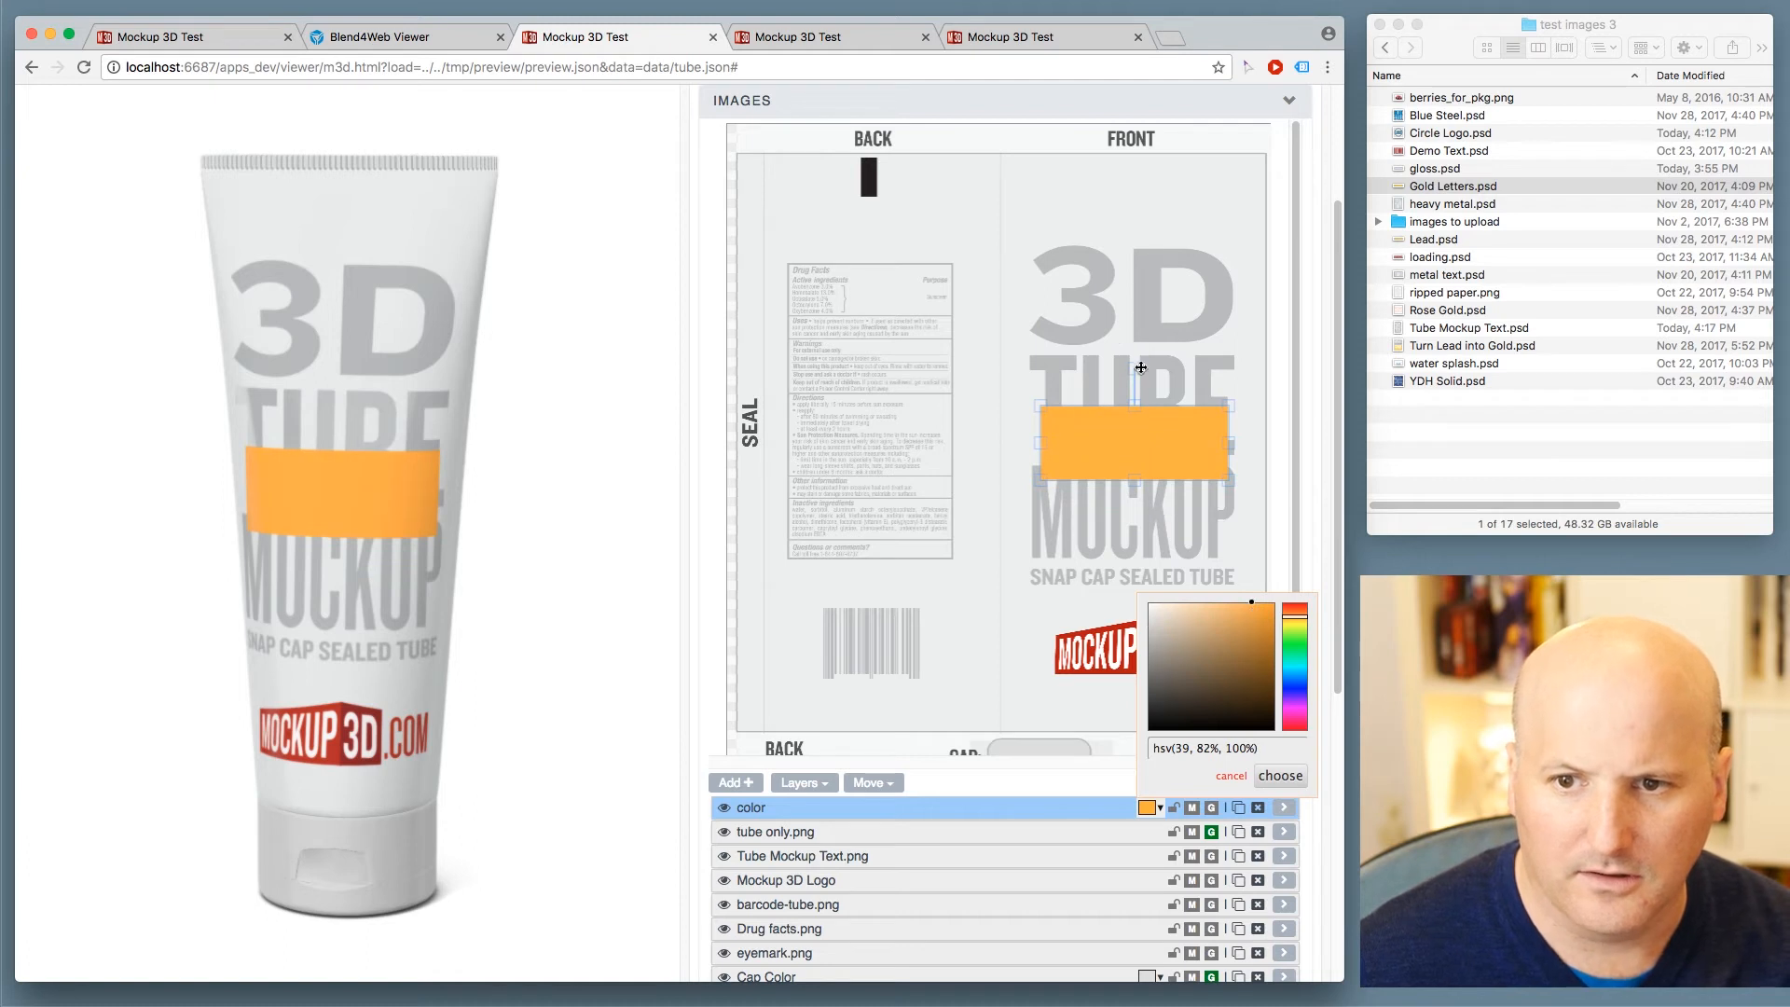
# - Rotate and lengthen the orange band into a steep diagonal stripe across the whole tube front
pyautogui.moveTo(1136, 369); pyautogui.dragTo(1093, 374)
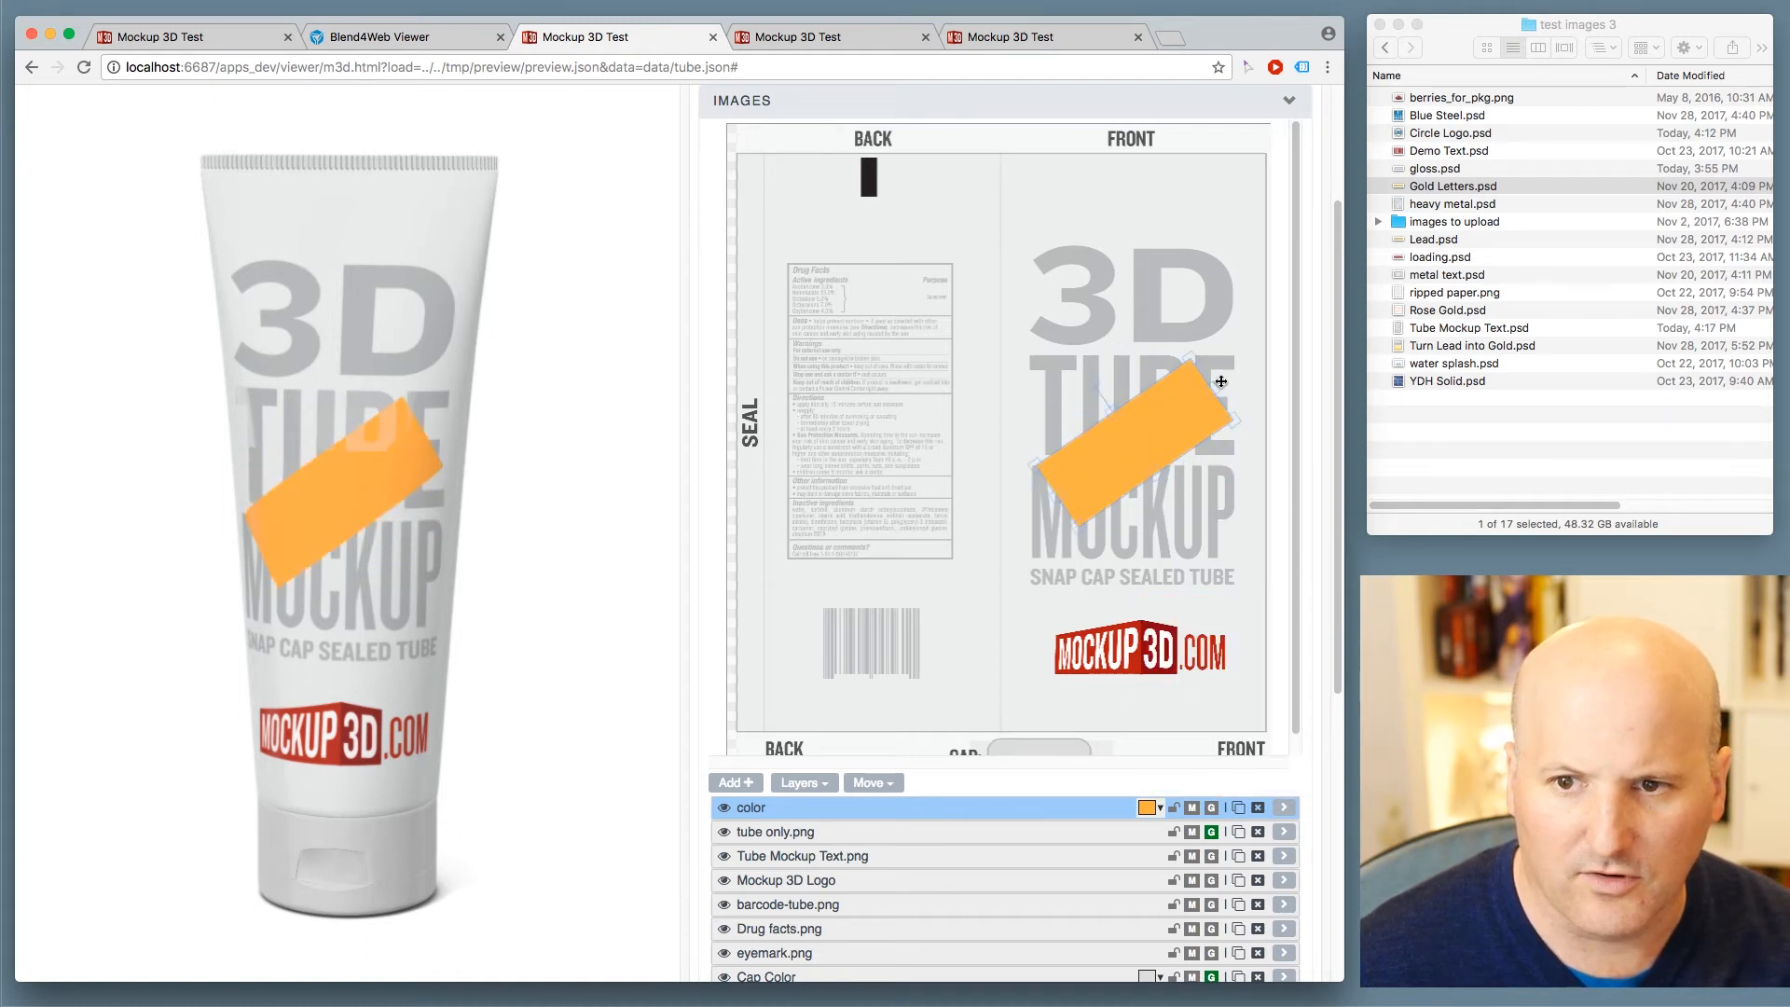
pyautogui.moveTo(1219, 382); pyautogui.dragTo(1288, 271)
pyautogui.moveTo(1086, 397); pyautogui.dragTo(1146, 367)
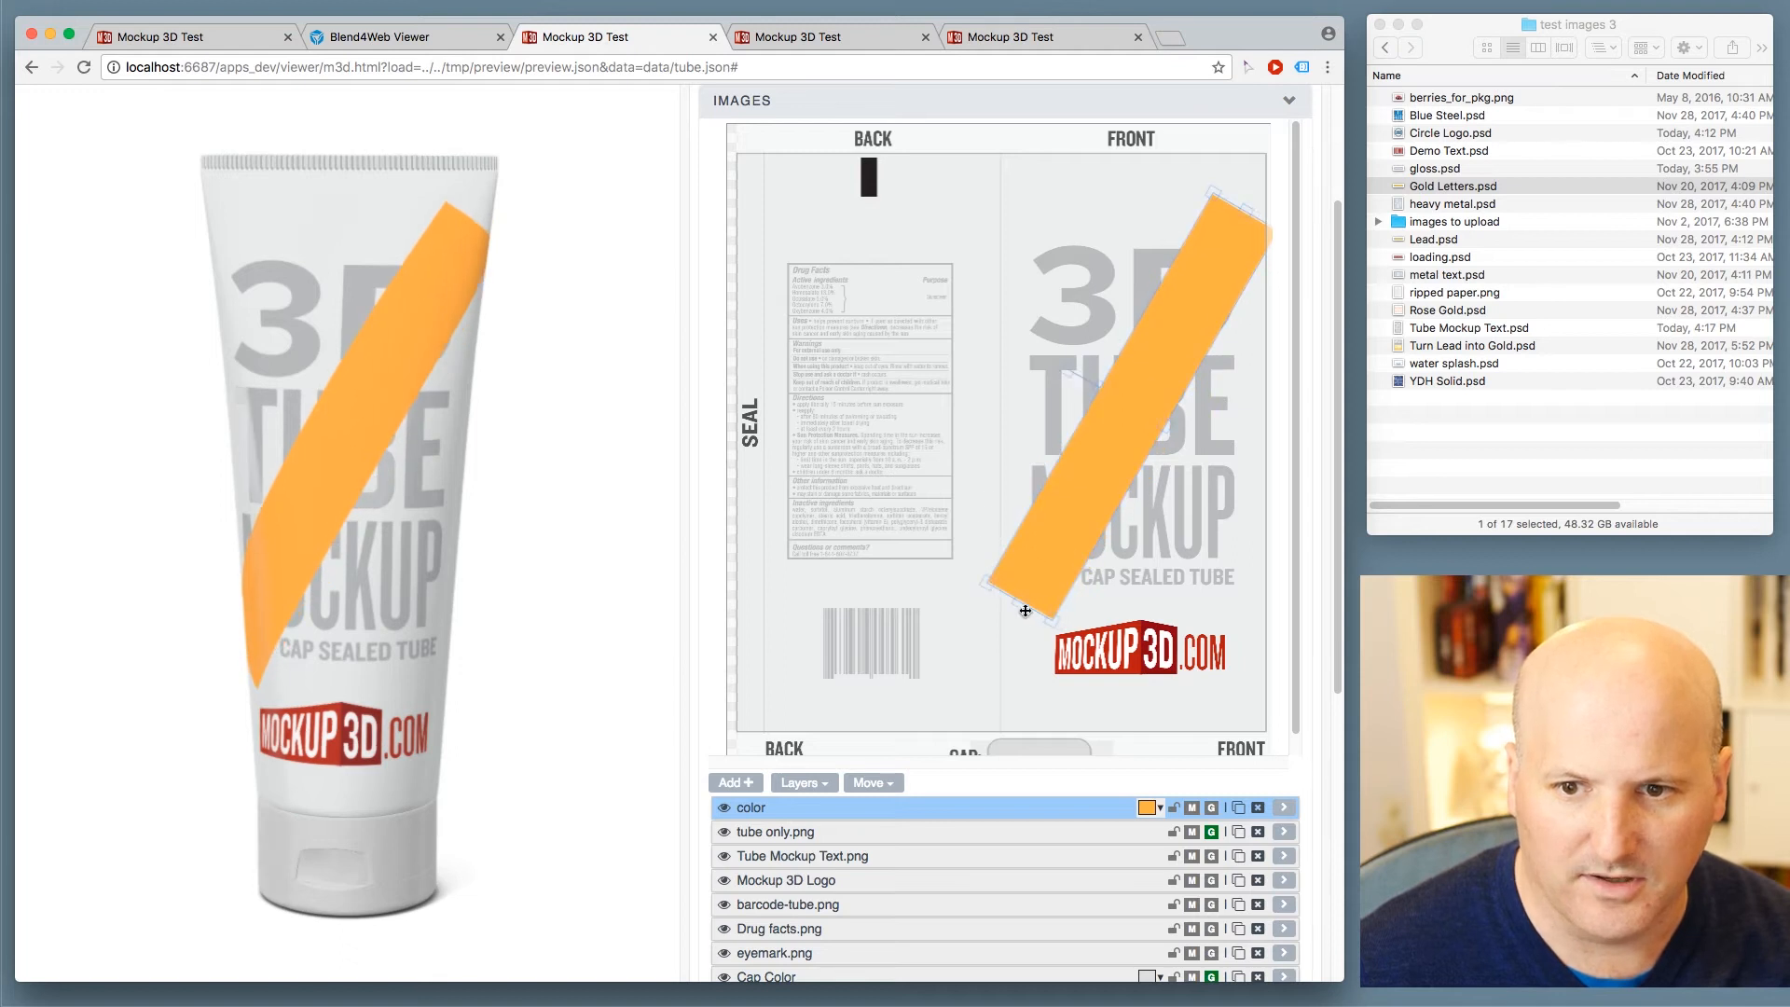
pyautogui.moveTo(1019, 608); pyautogui.dragTo(1004, 630)
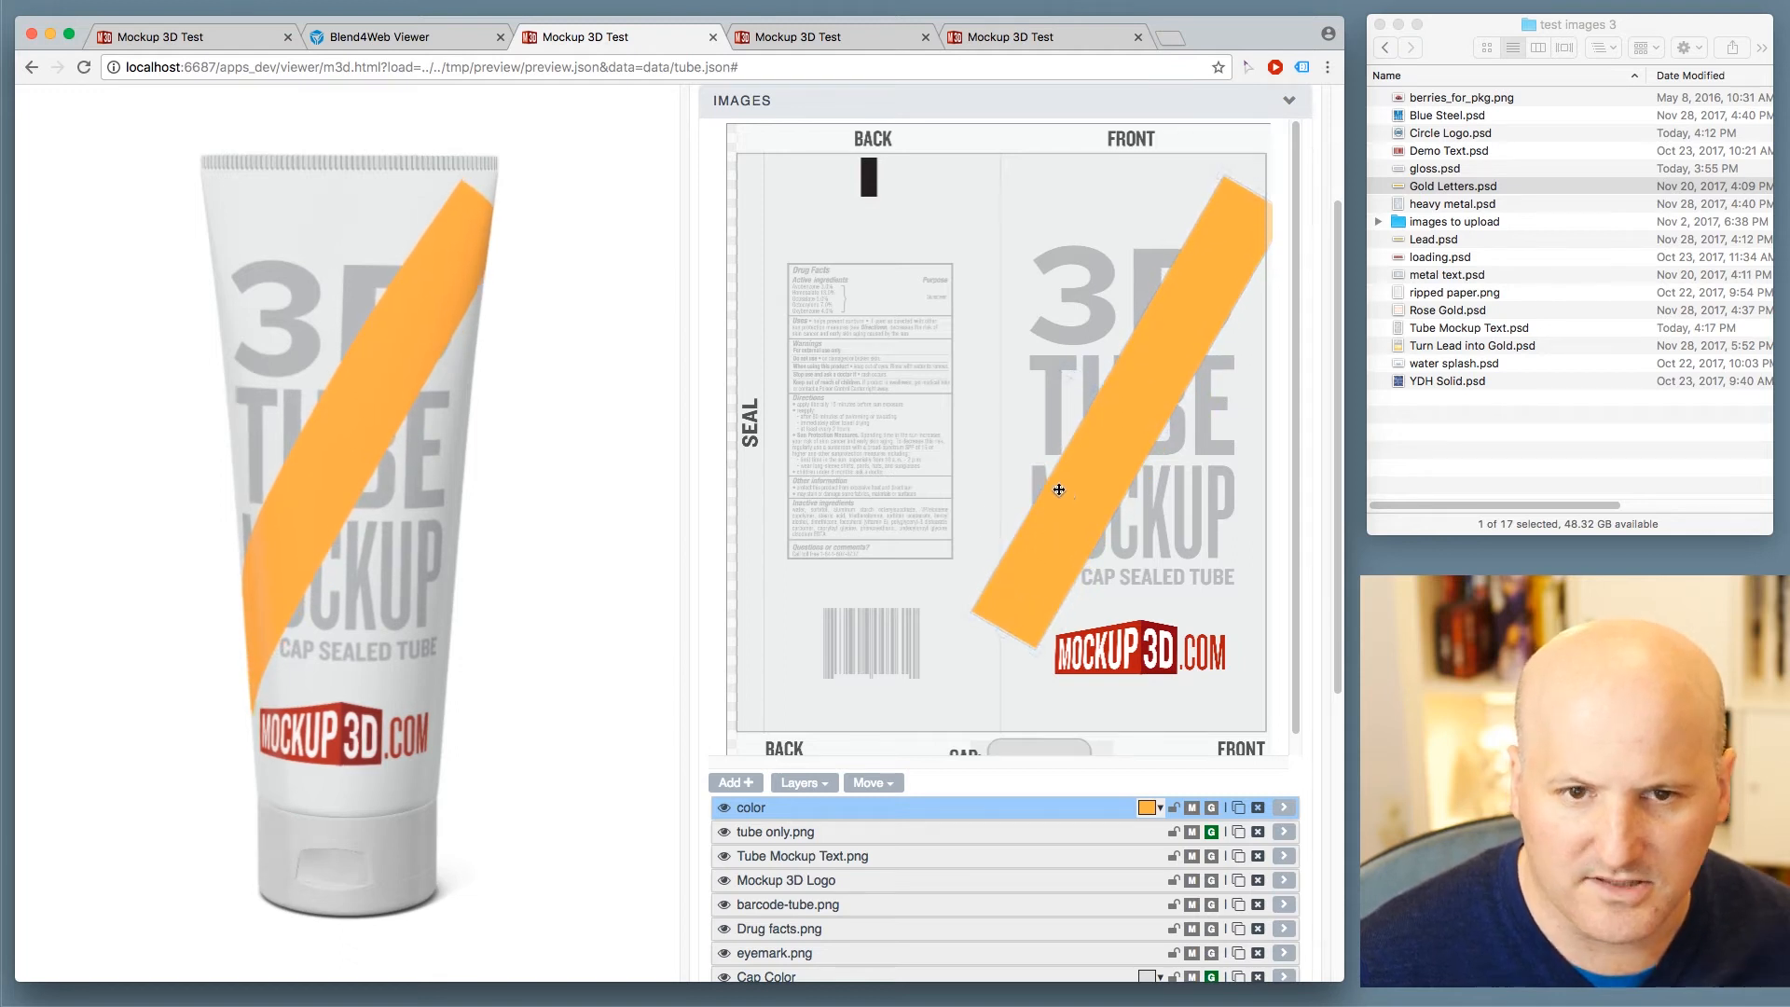
# - Make the orange stripe metallic and shift it slightly toward the upper end of the tube
pyautogui.click(1192, 809)
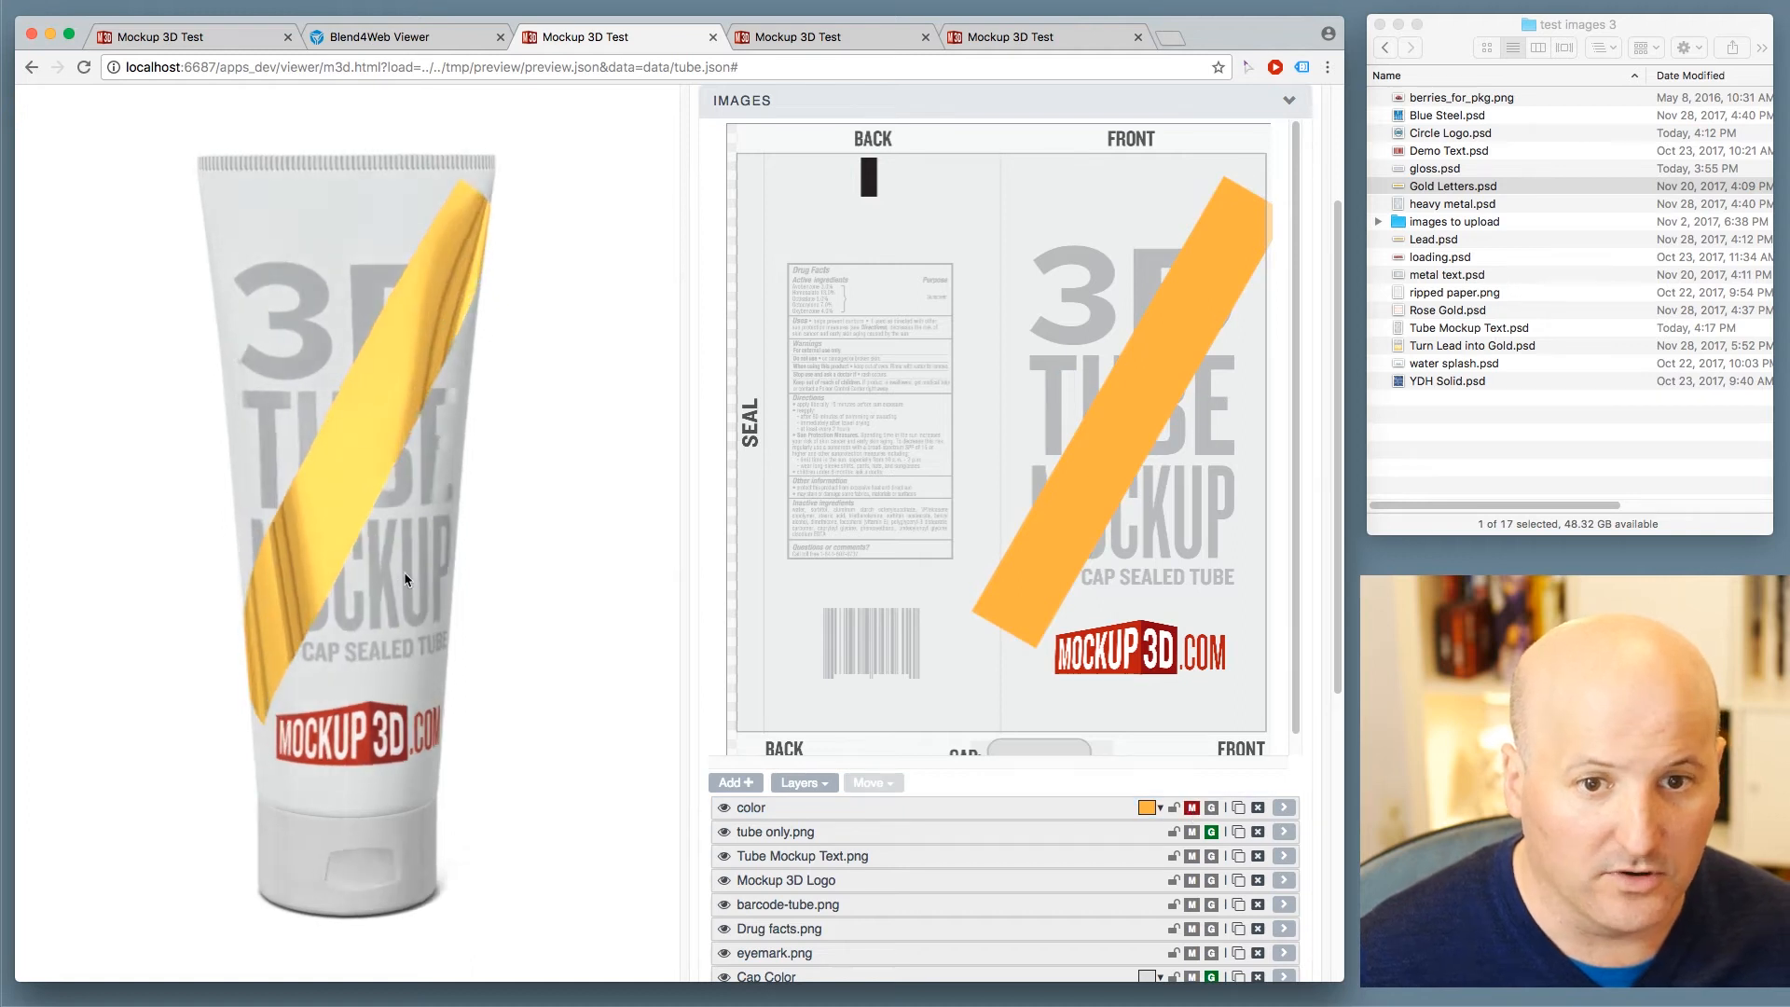
pyautogui.click(1190, 298)
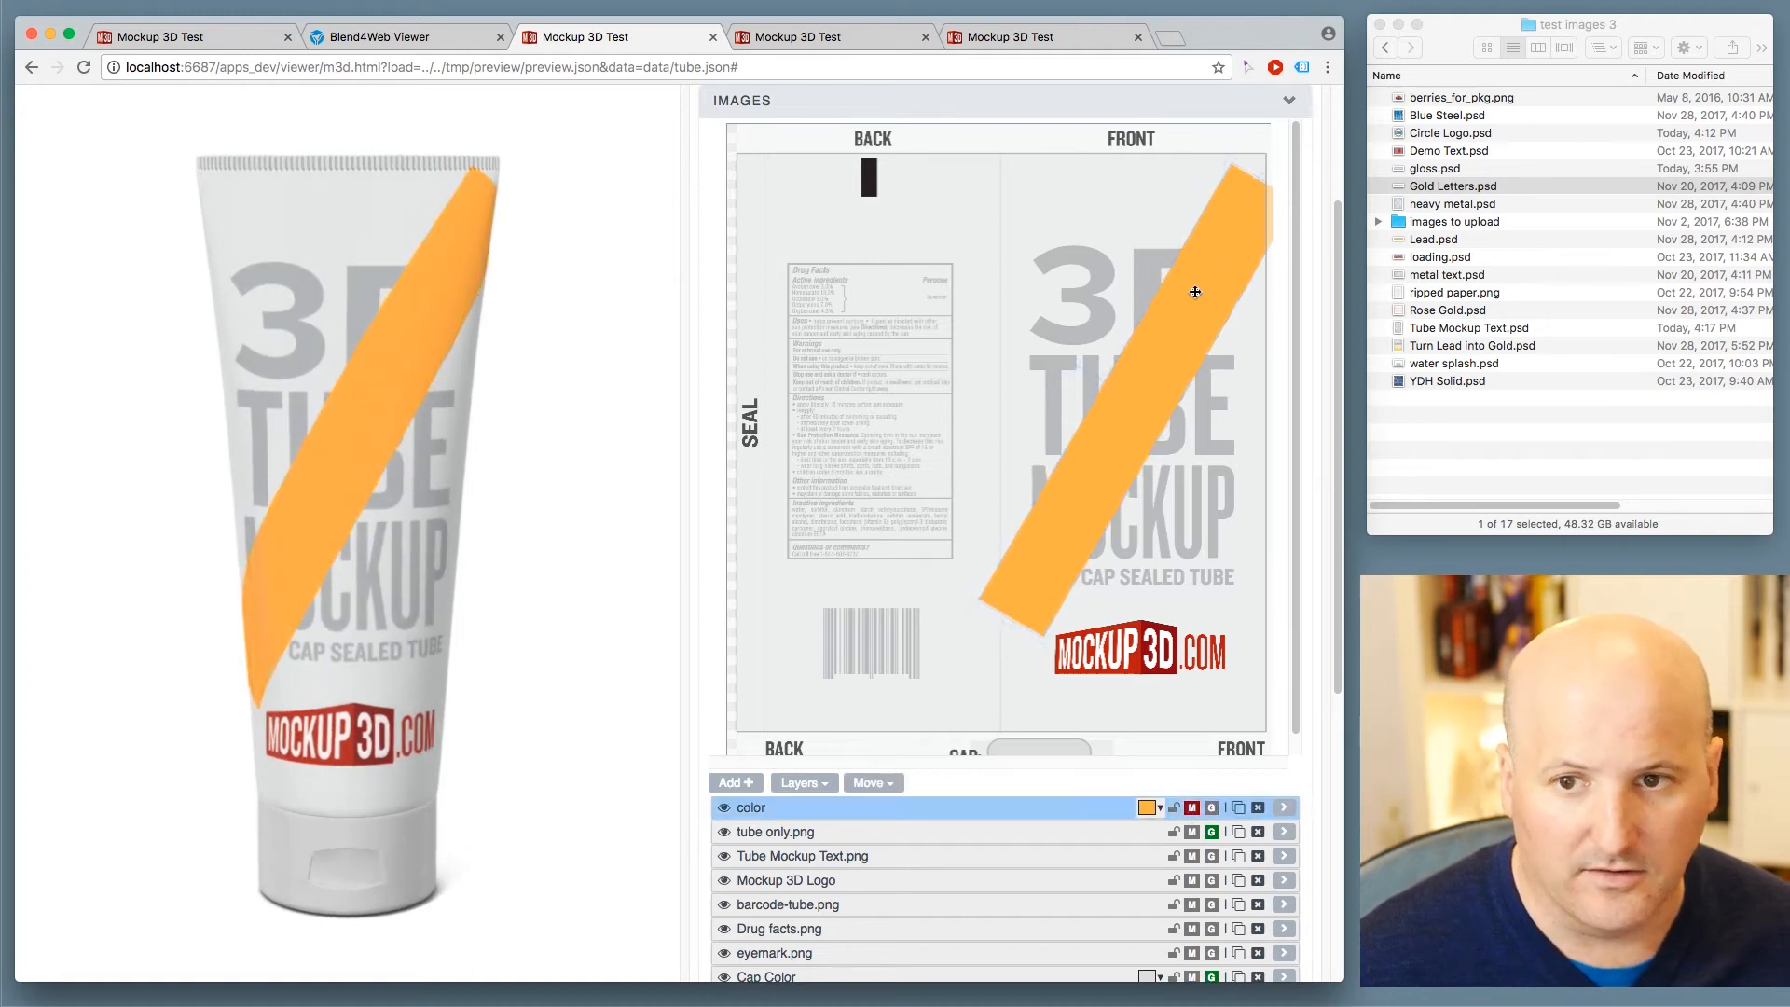
pyautogui.moveTo(316, 552); pyautogui.dragTo(276, 561)
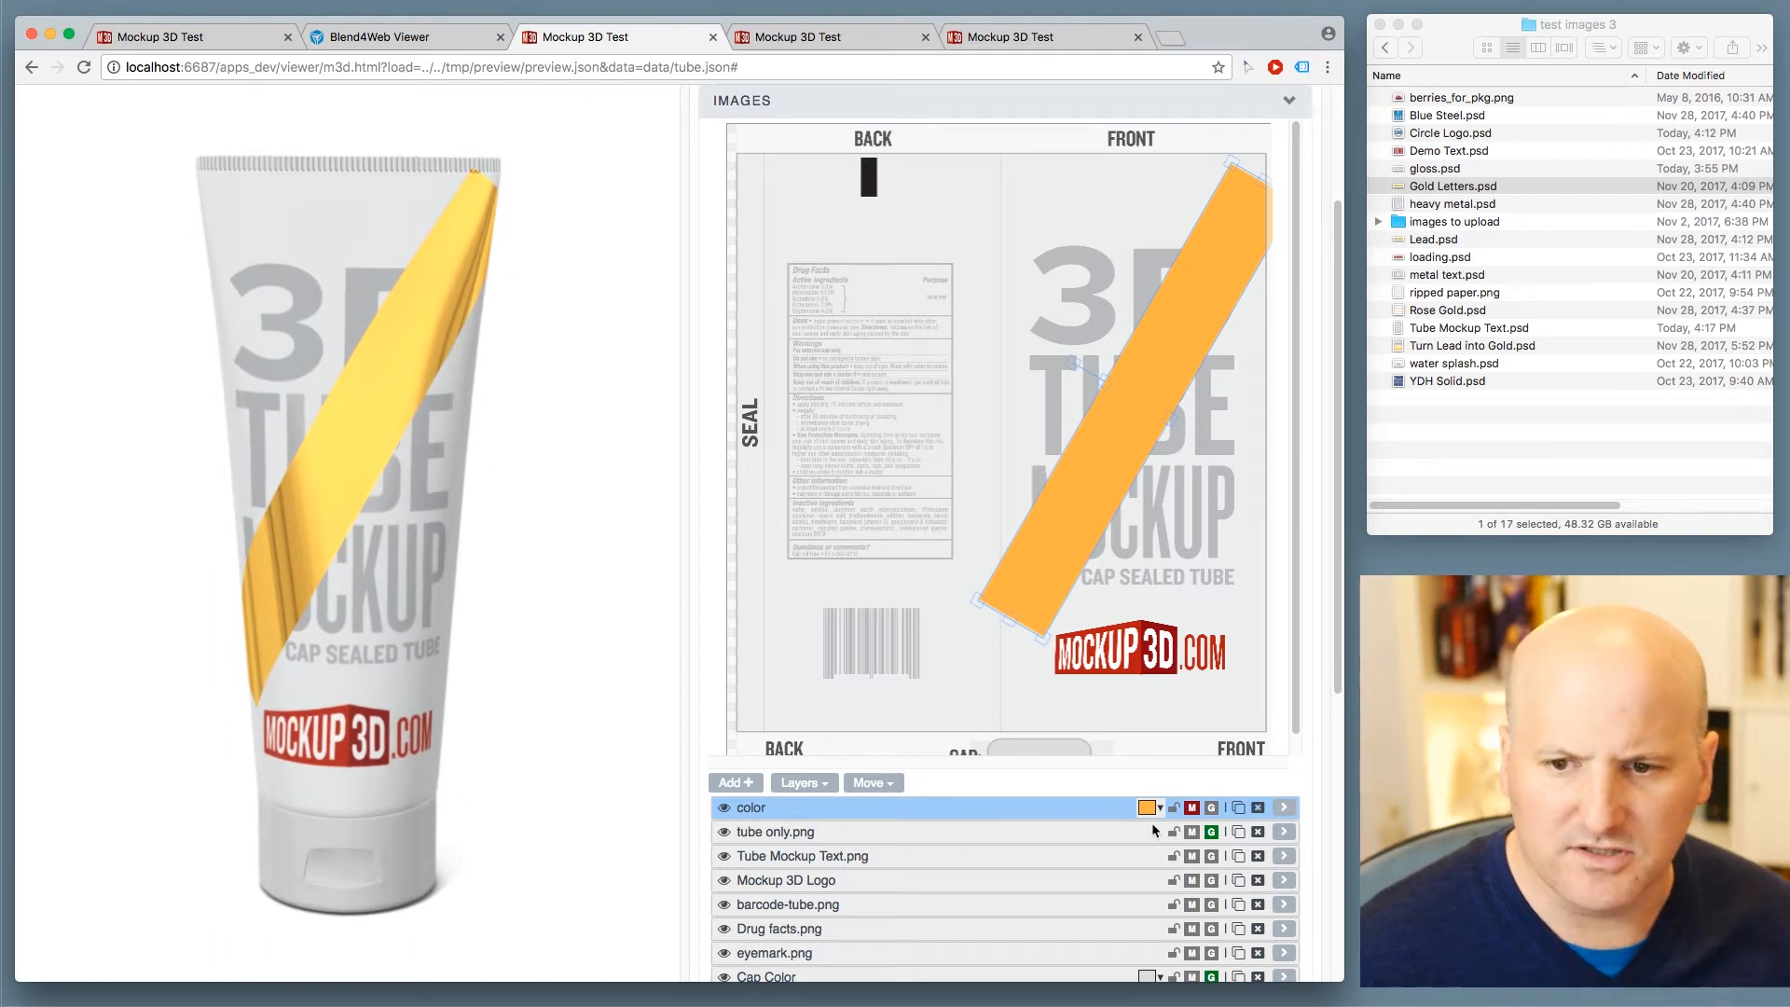
# - Switch the orange stripe's finish from metallic to gloss
pyautogui.click(1210, 811)
pyautogui.click(1210, 808)
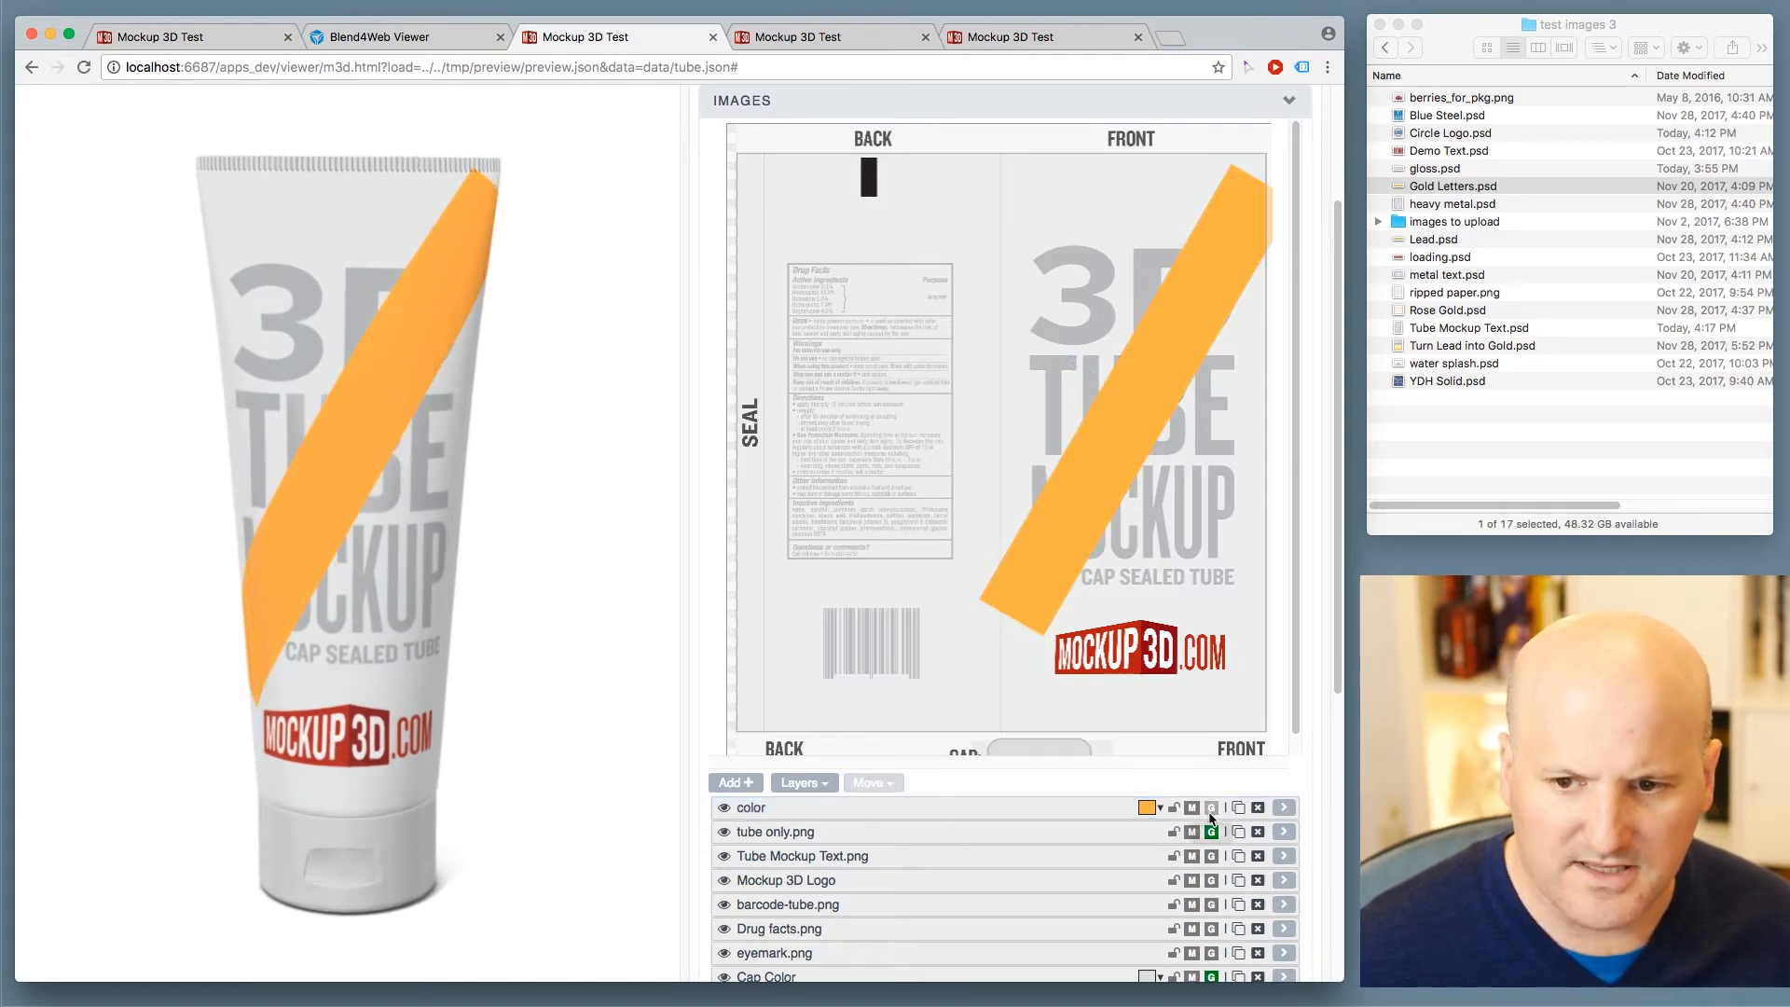
pyautogui.moveTo(394, 422); pyautogui.dragTo(368, 387)
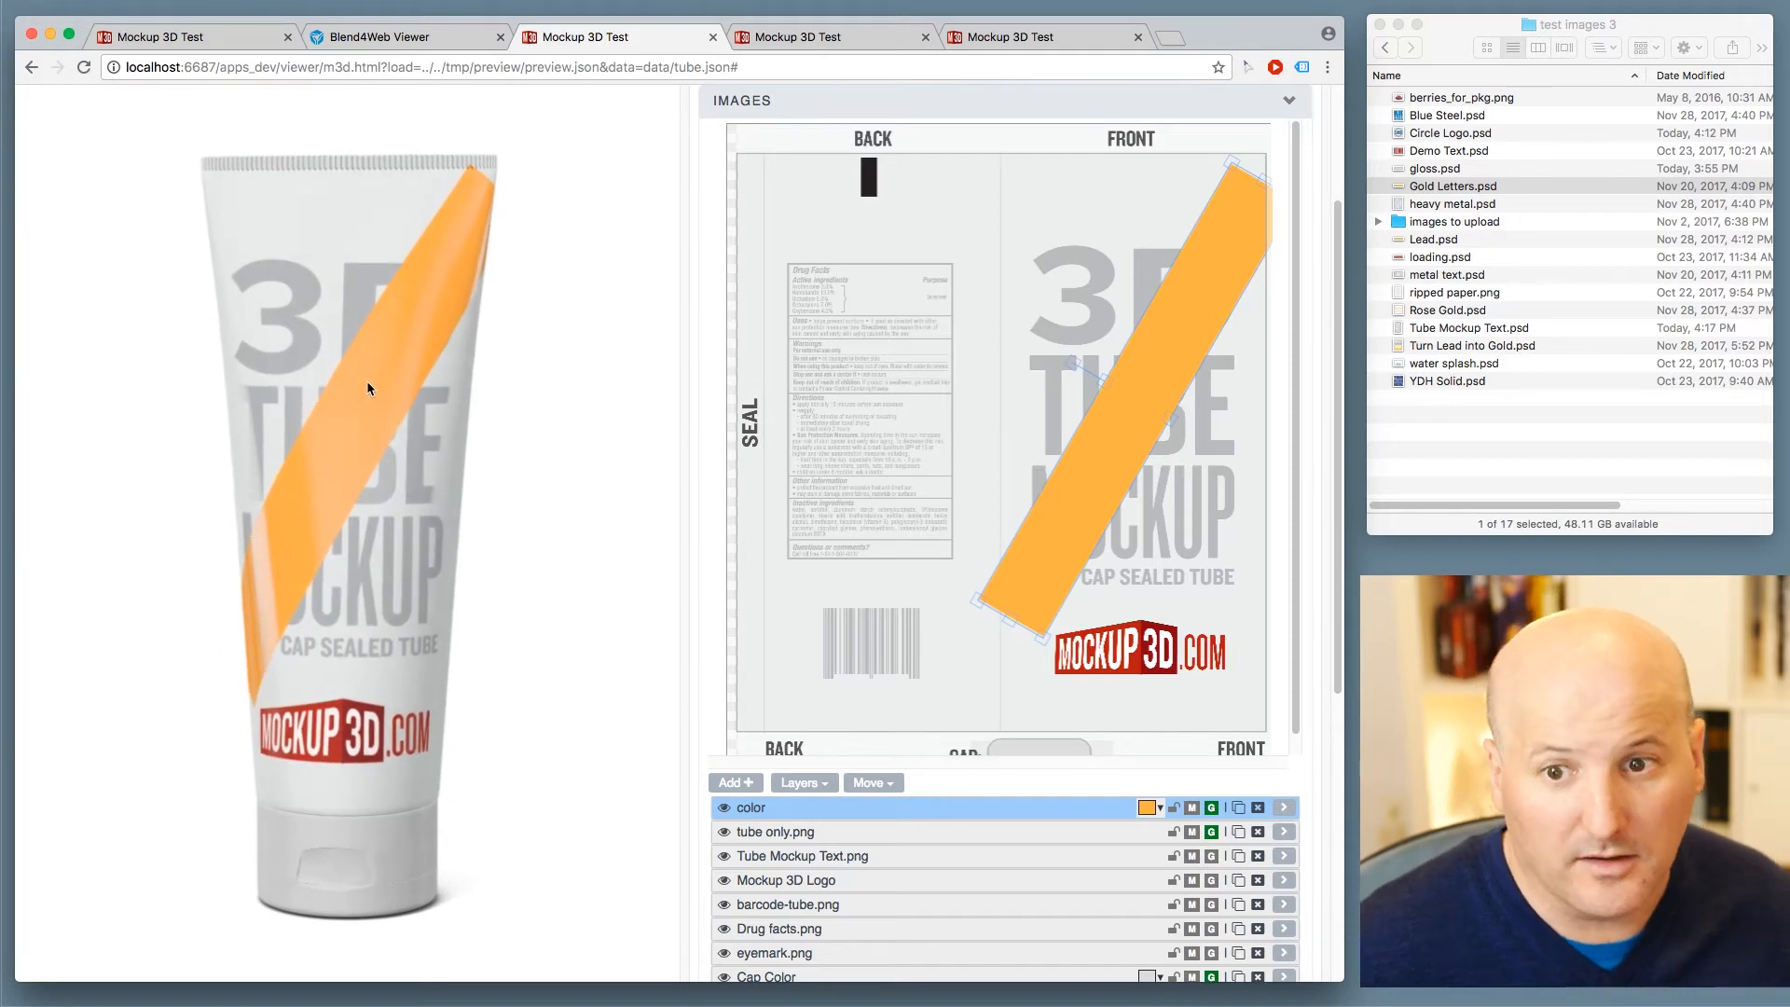
# - Try the metallic finish on the orange stripe again and return it to gloss
pyautogui.click(1194, 808)
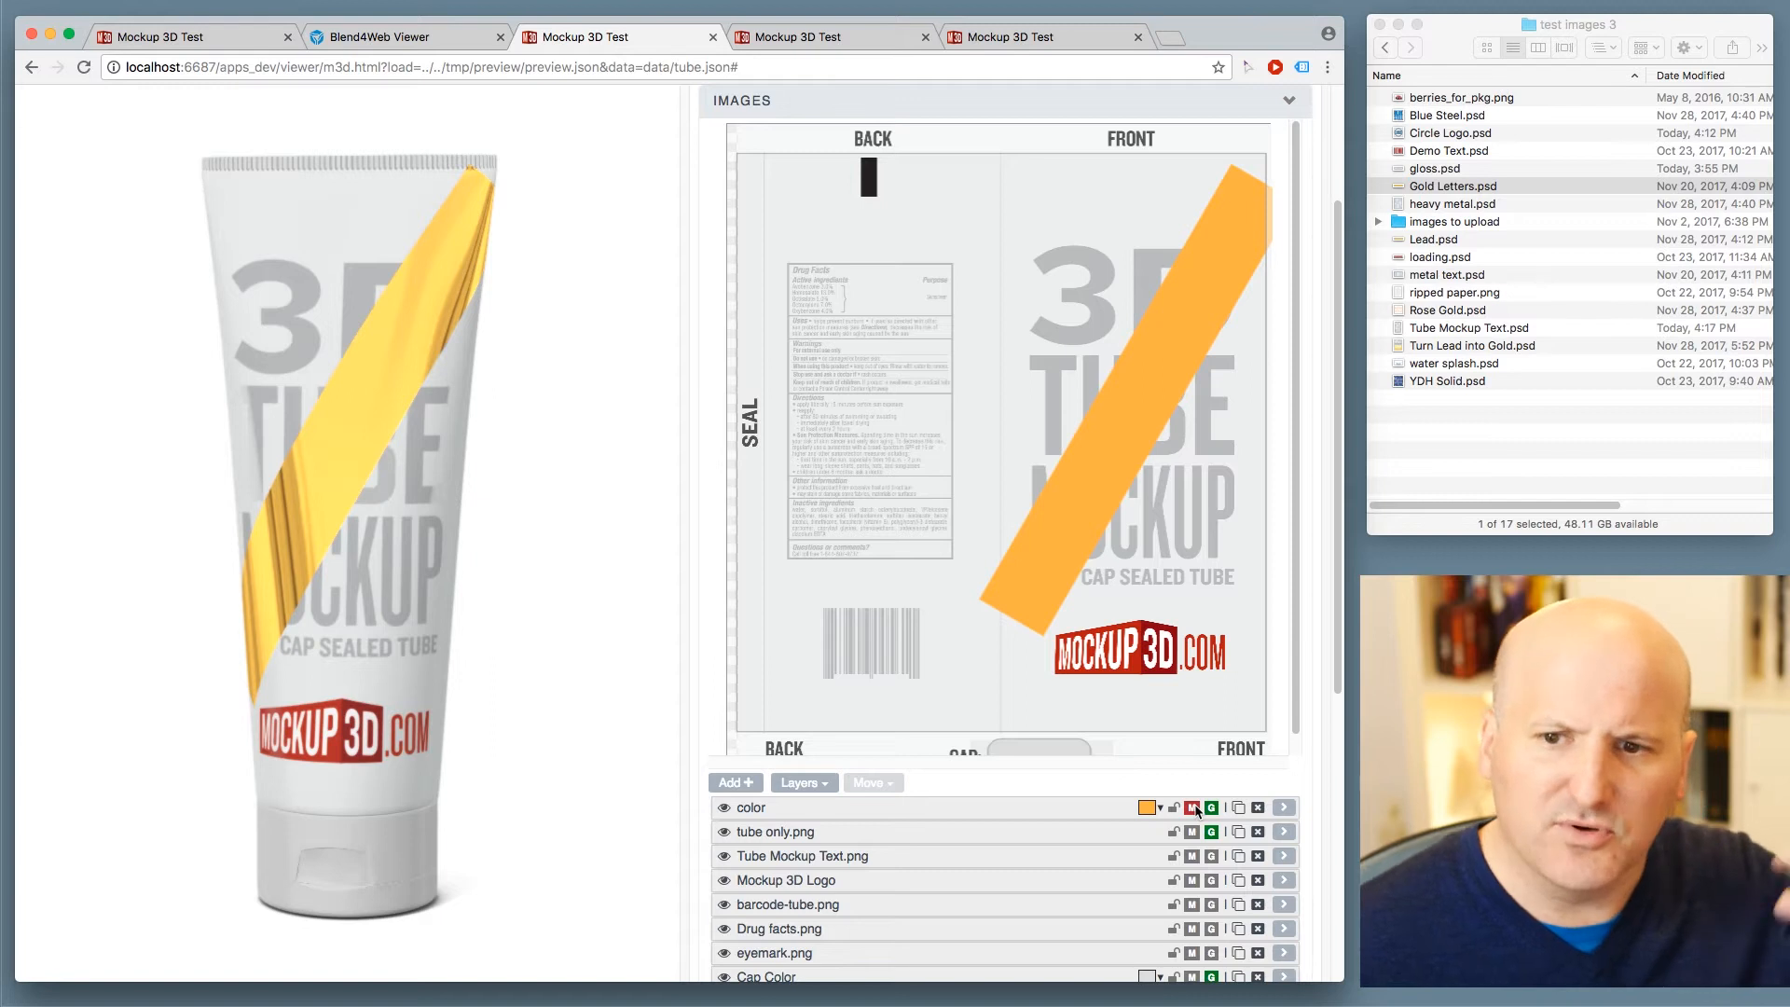
pyautogui.click(1193, 808)
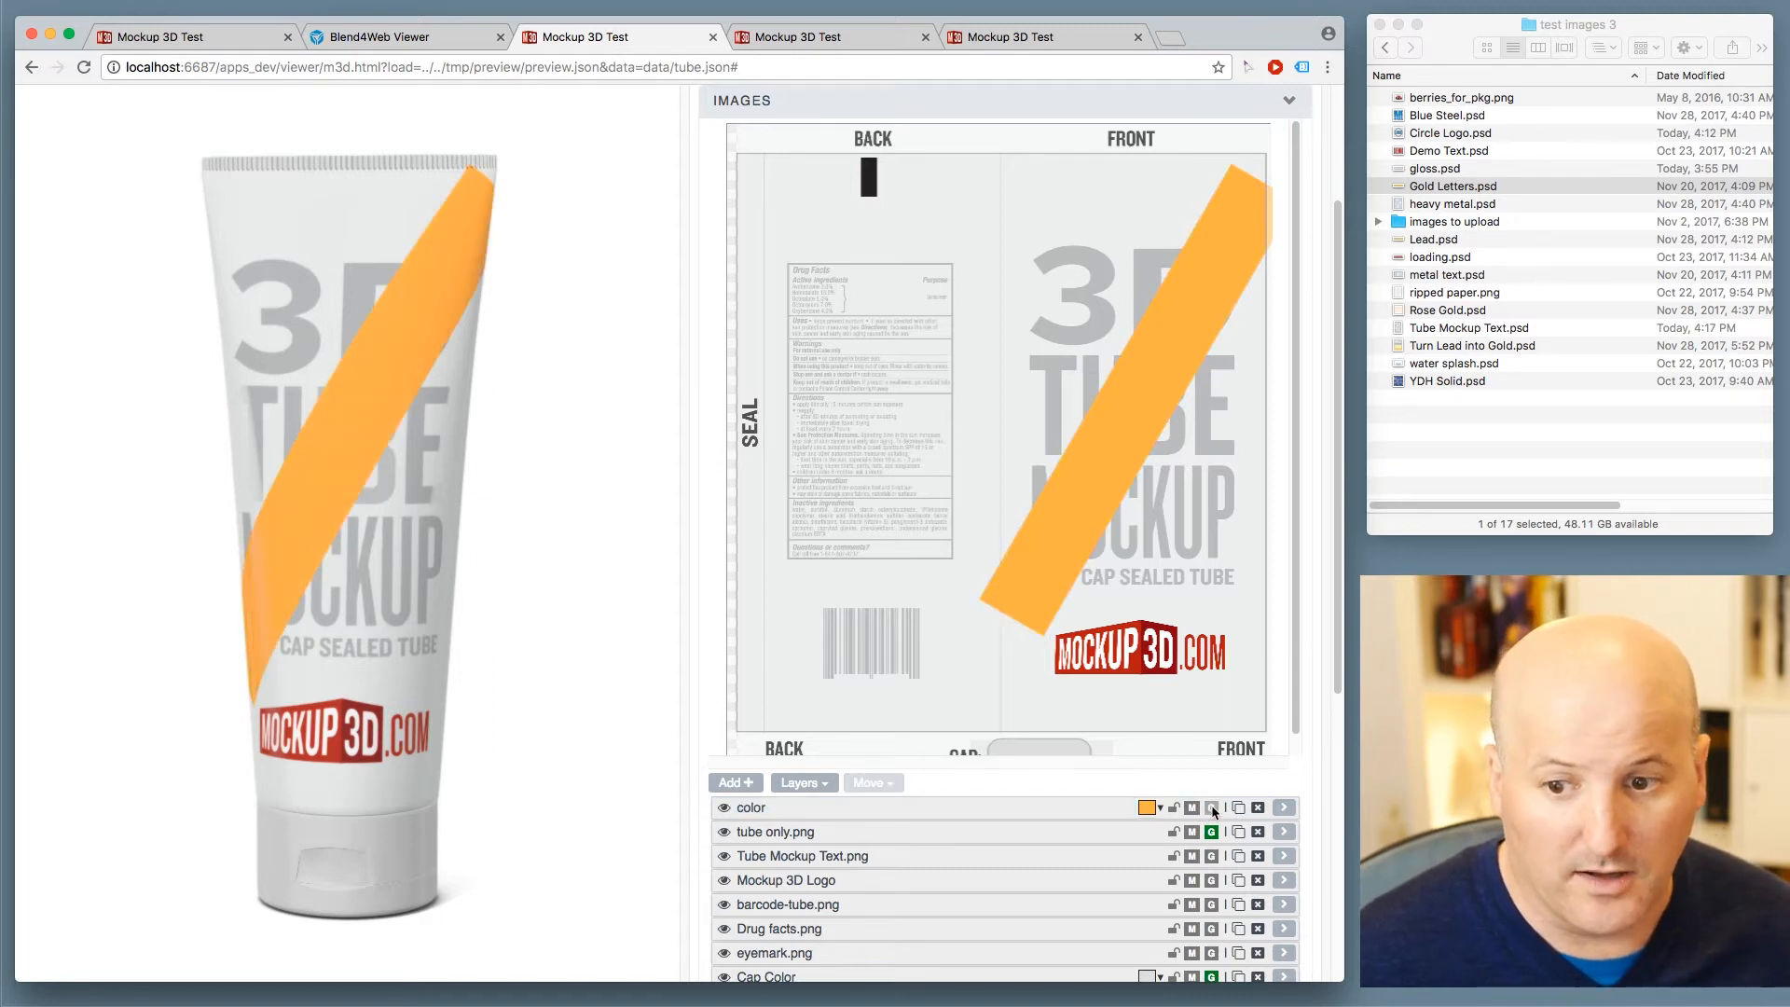
pyautogui.click(1212, 808)
# - Set the orange stripe layer's gloss to -50 to give it a matte finish
pyautogui.click(1284, 807)
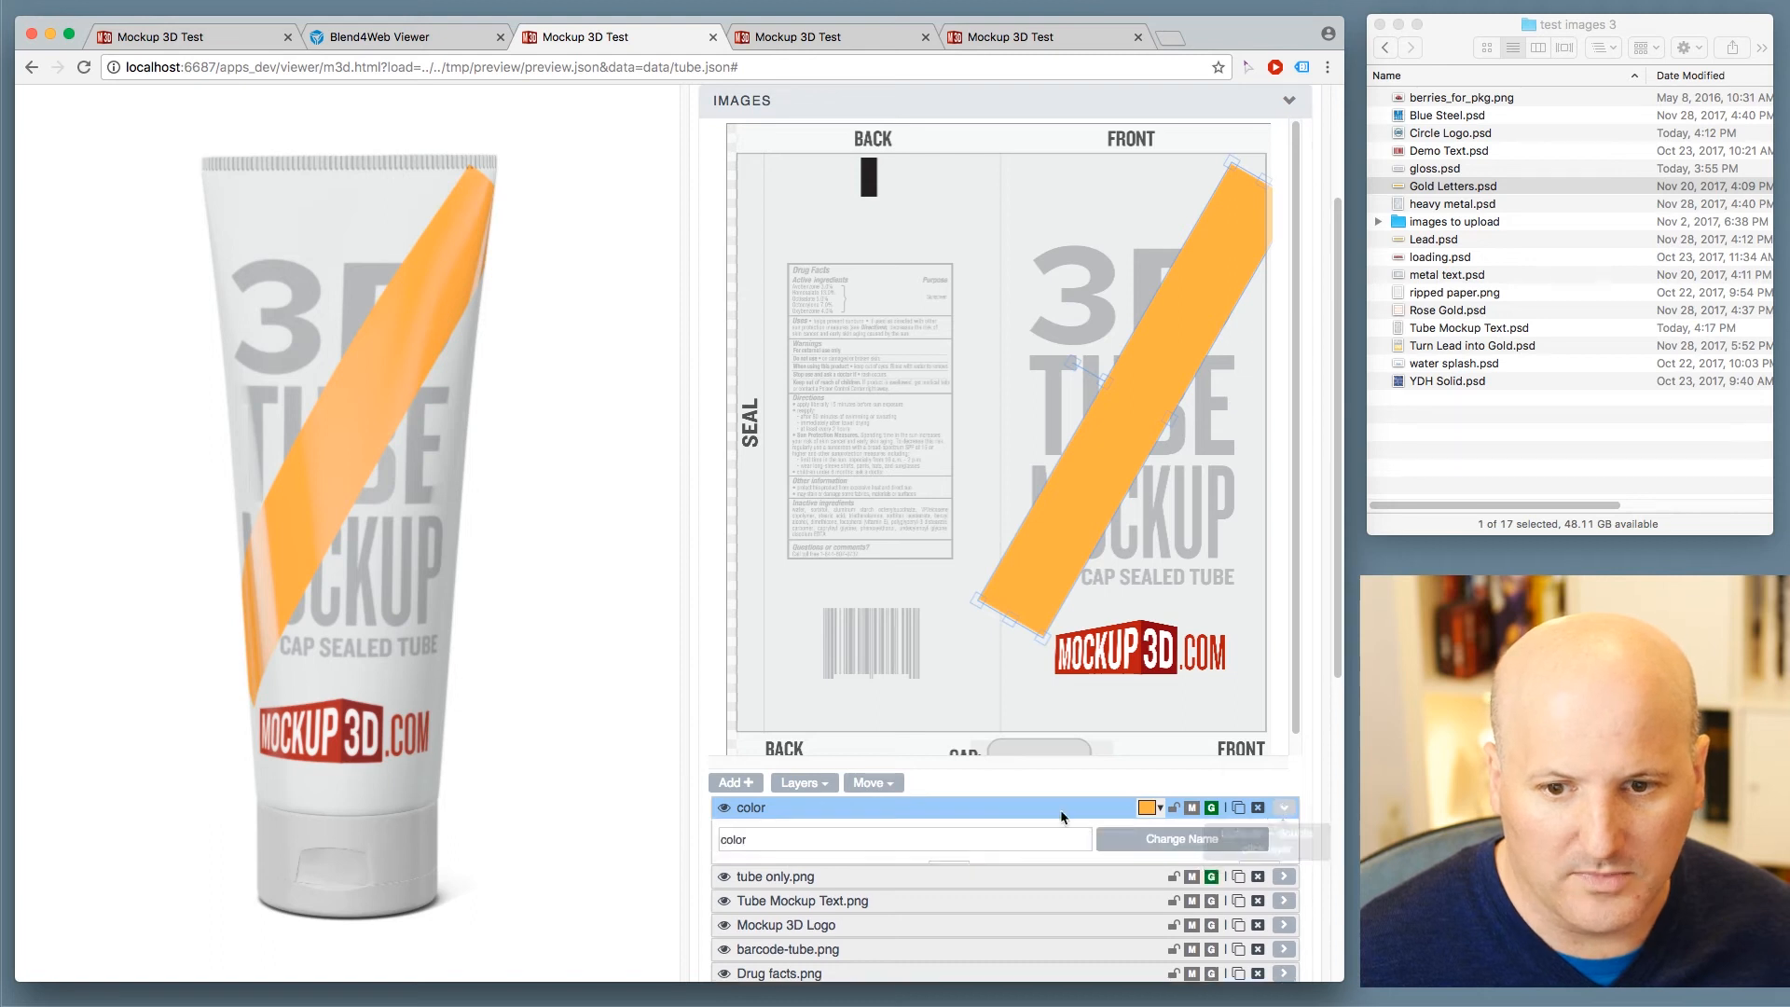
pyautogui.moveTo(874, 872); pyautogui.dragTo(759, 870)
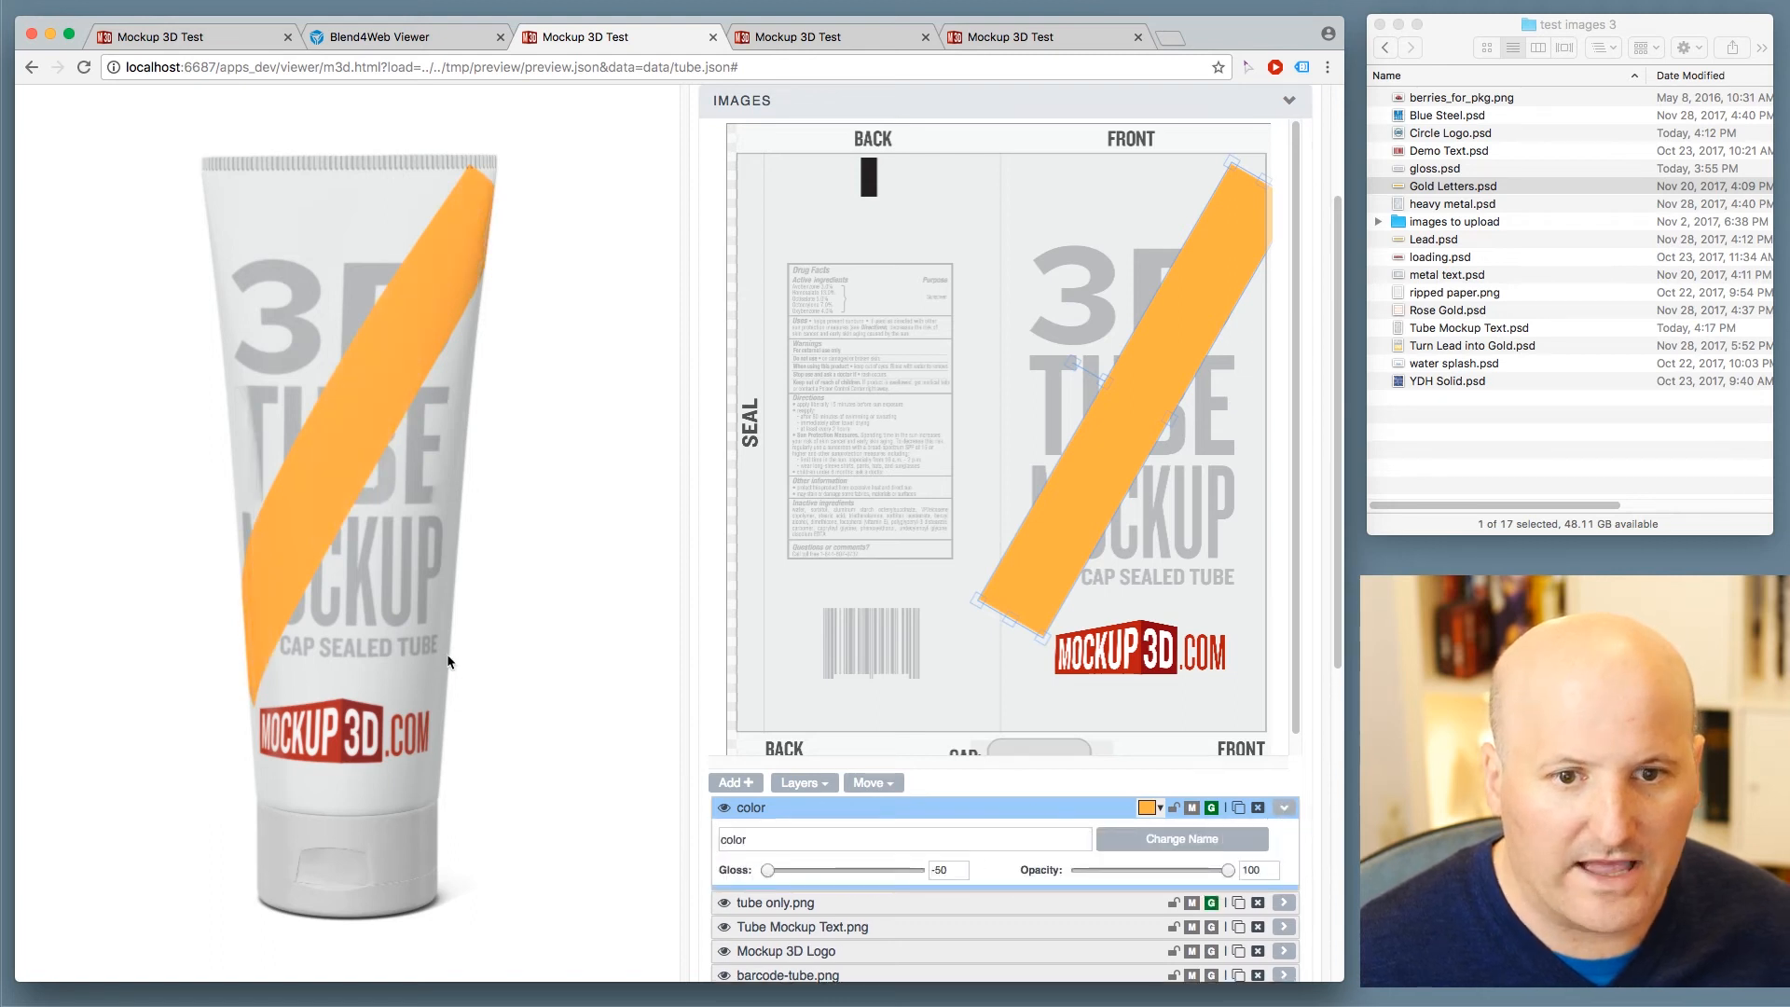
pyautogui.moveTo(410, 640); pyautogui.dragTo(345, 638)
pyautogui.click(1063, 392)
pyautogui.moveTo(259, 449)
pyautogui.mouseDown()
pyautogui.moveTo(308, 461)
pyautogui.moveTo(256, 469)
pyautogui.mouseUp()
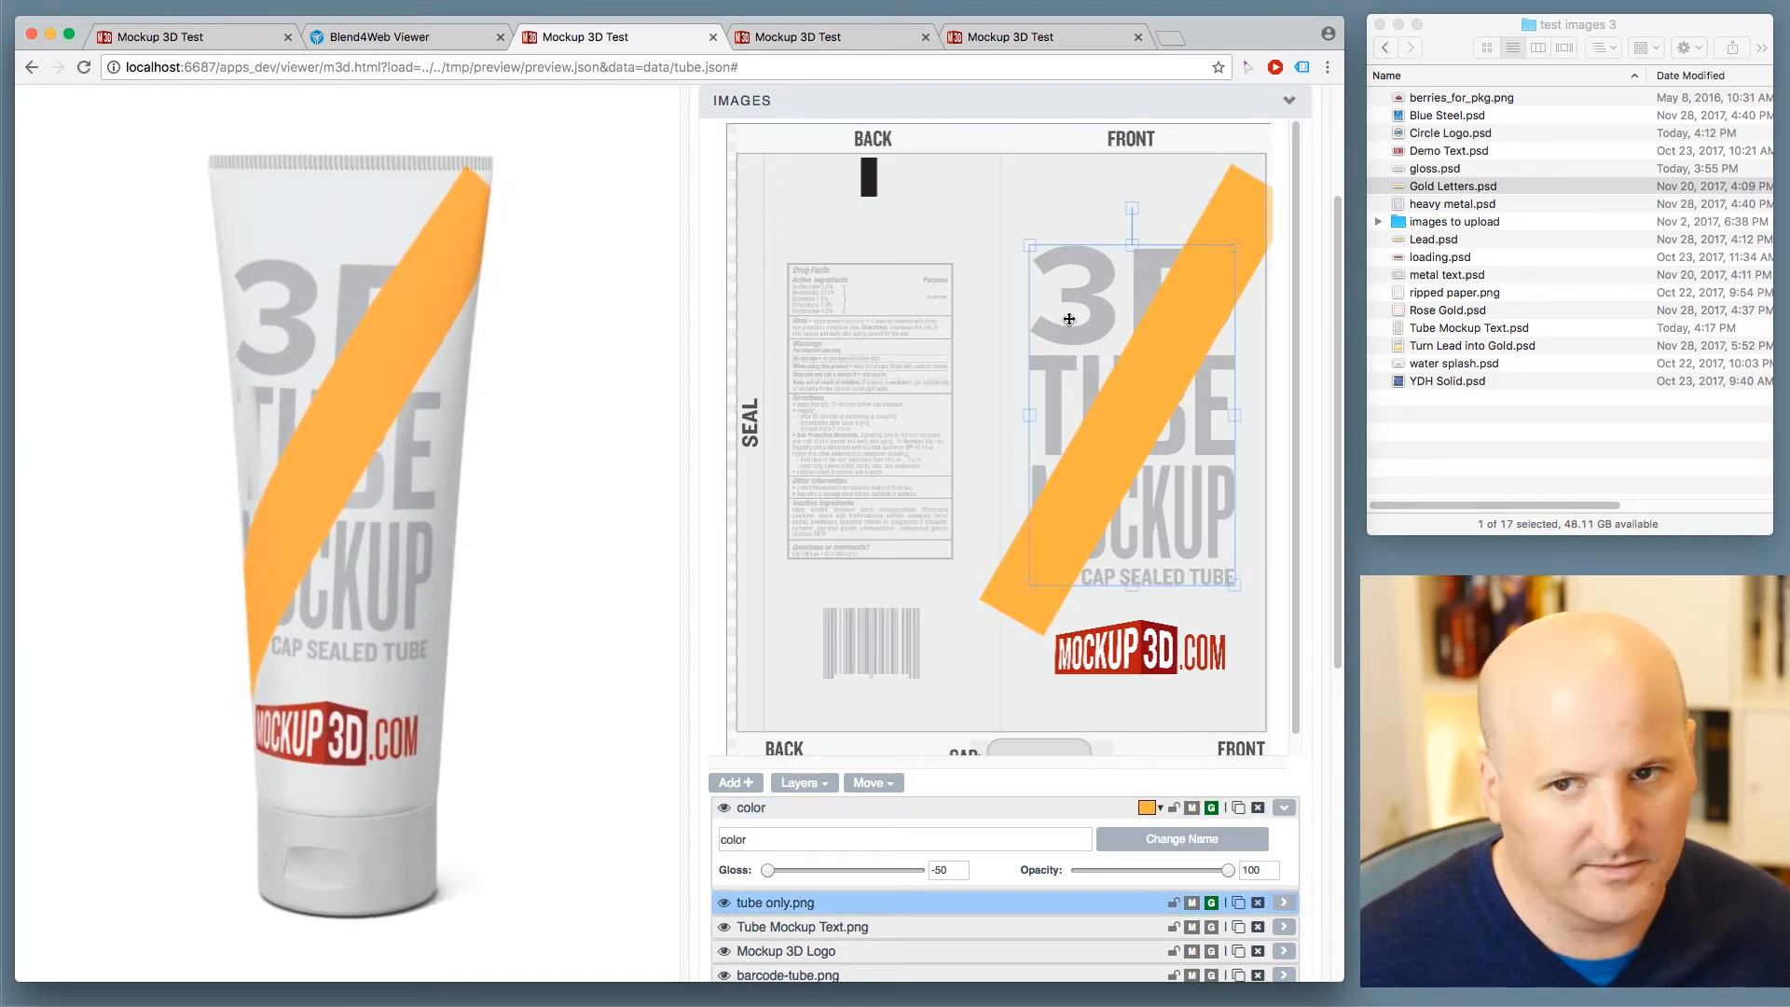
# - Switch to the can mockup, place Circle Logo.psd on its artwork and enlarge the logo slightly
pyautogui.click(1010, 37)
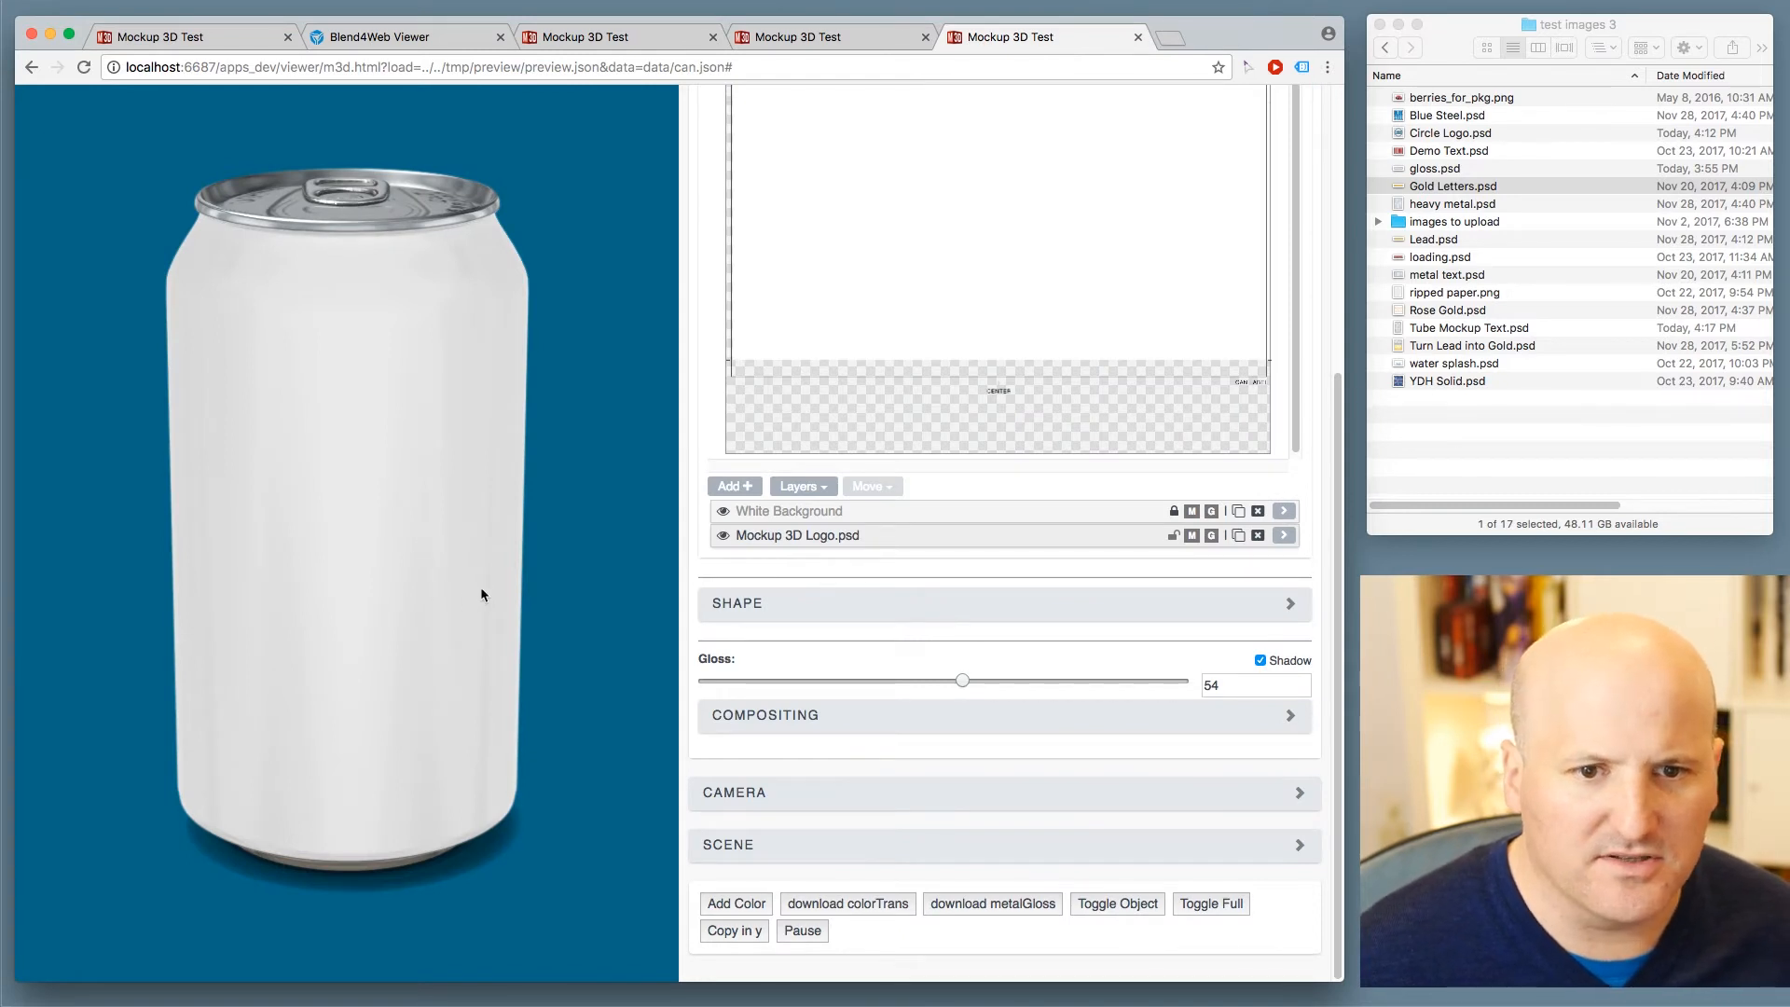
pyautogui.moveTo(481, 589); pyautogui.dragTo(467, 563)
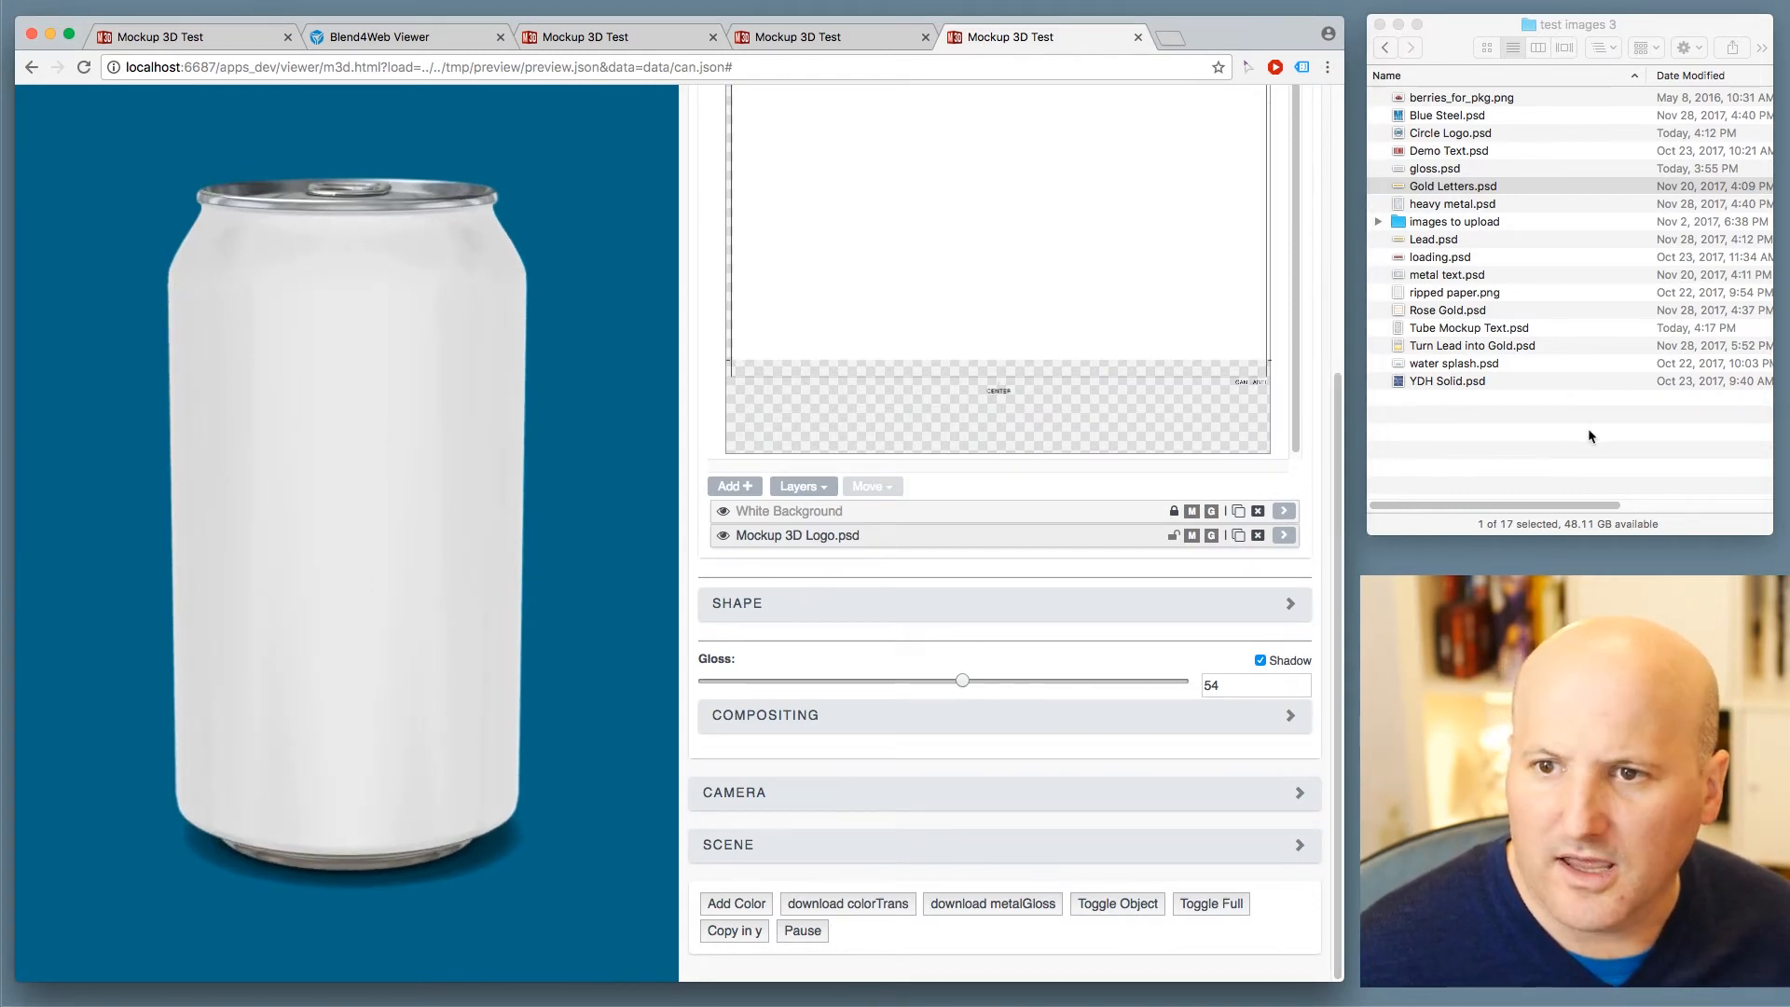
pyautogui.click(1469, 186)
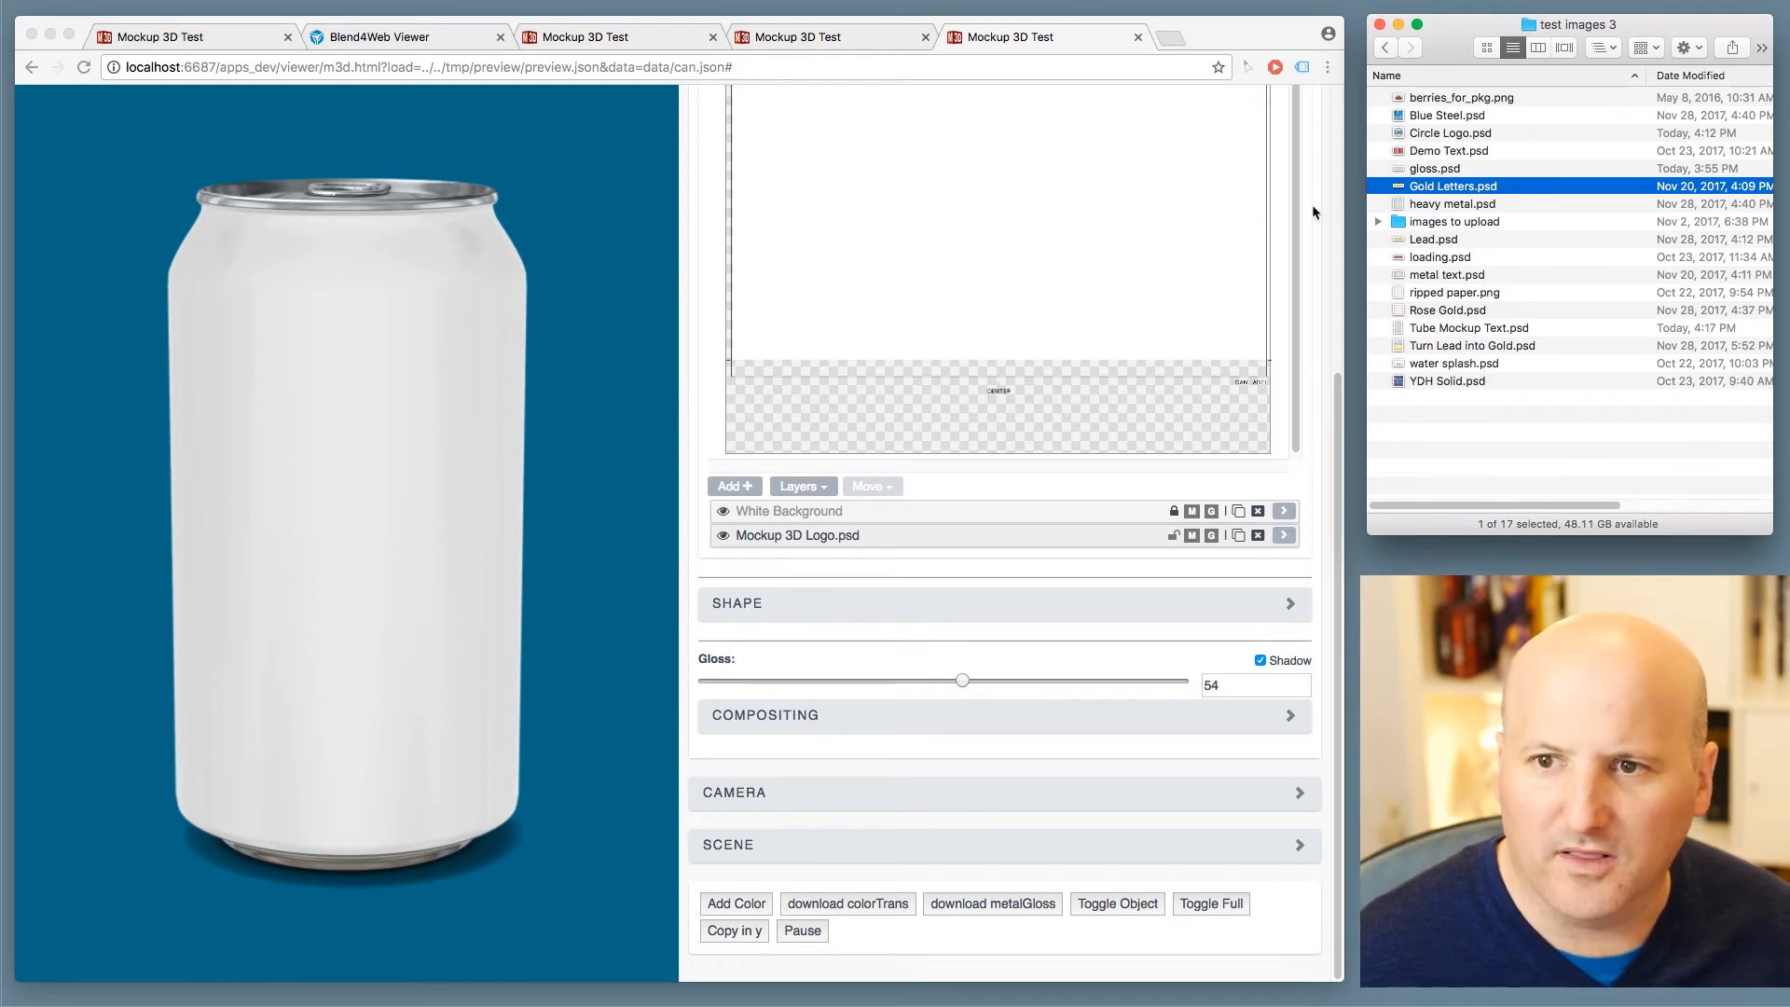
pyautogui.click(1474, 133)
pyautogui.moveTo(1469, 138); pyautogui.dragTo(1054, 223)
pyautogui.moveTo(1102, 290); pyautogui.dragTo(1108, 296)
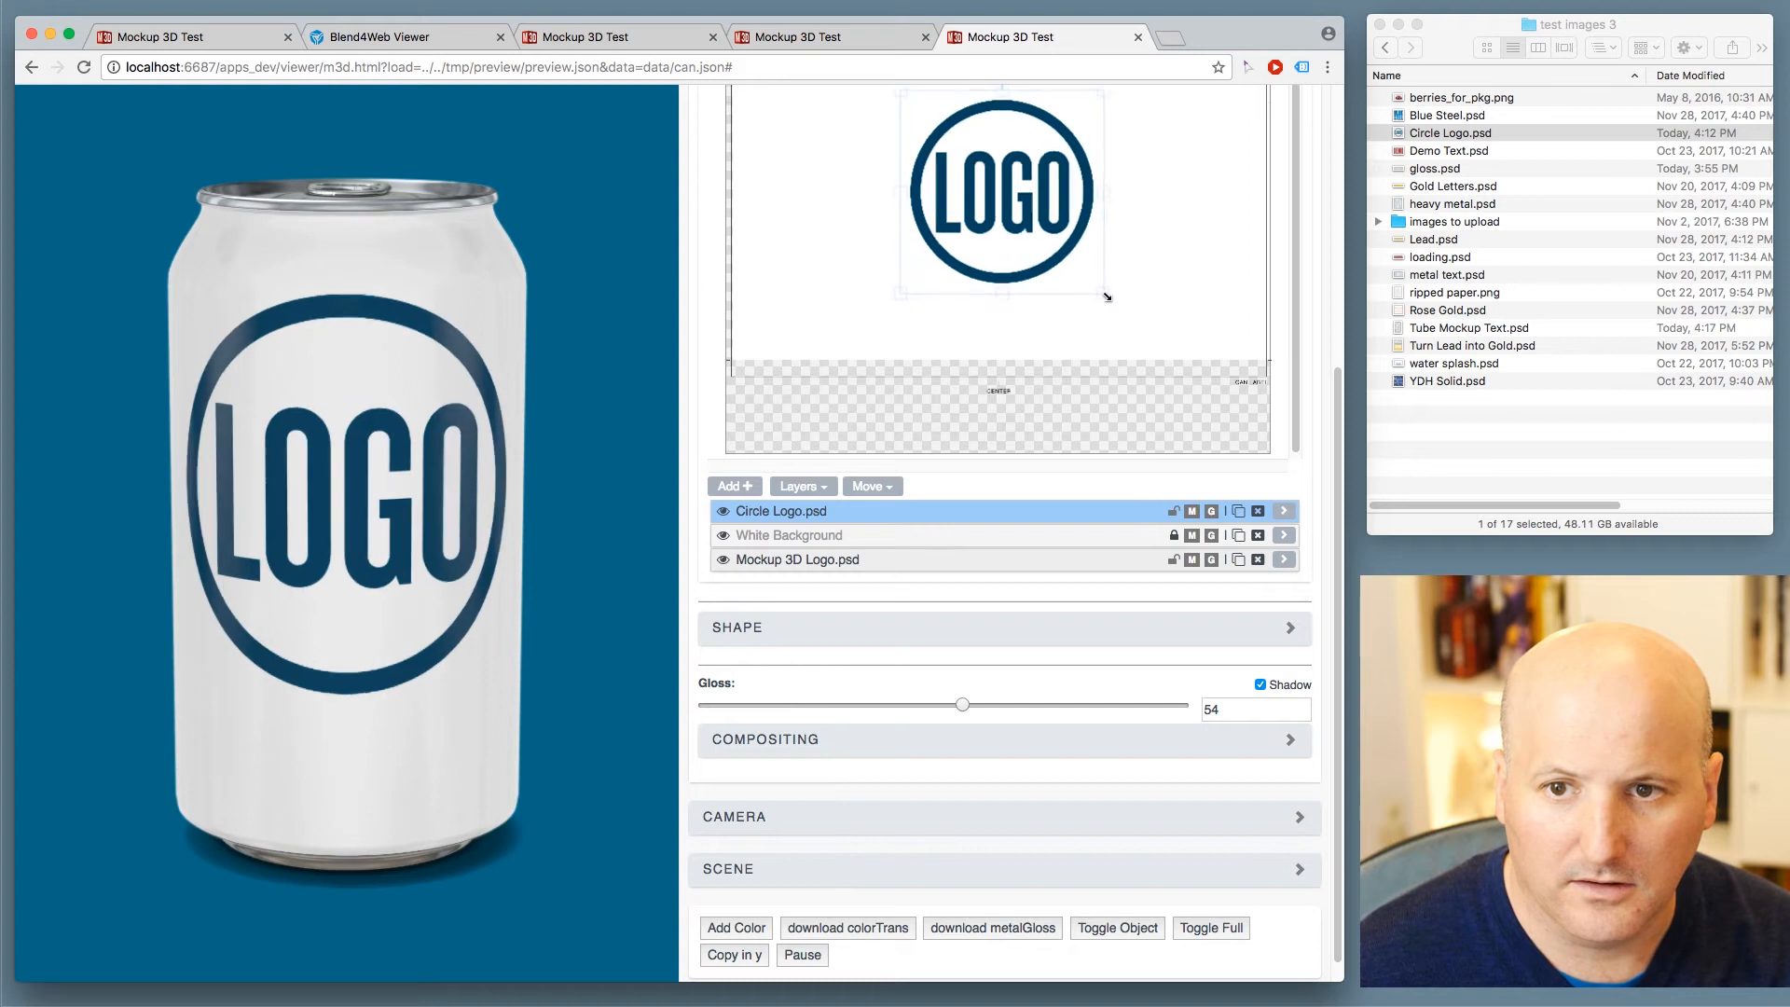
# - Turn on gloss for the Circle Logo.psd layer and set its gloss to 15
pyautogui.click(1211, 512)
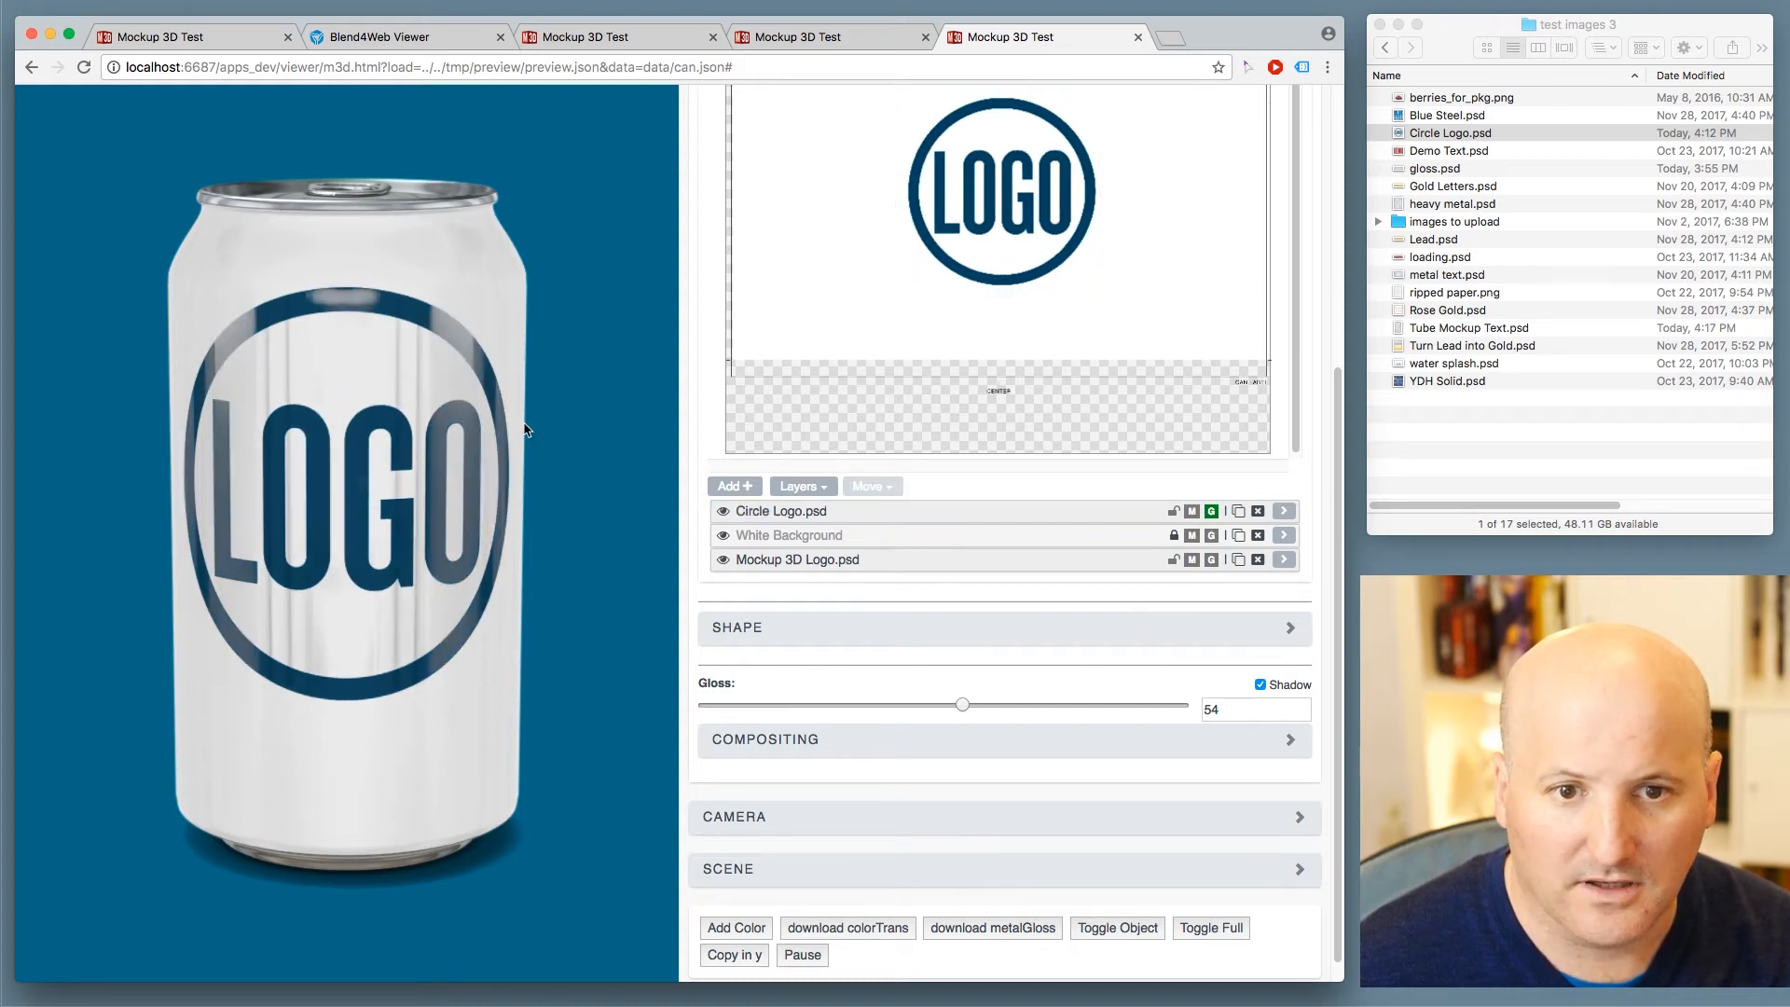
pyautogui.click(1281, 514)
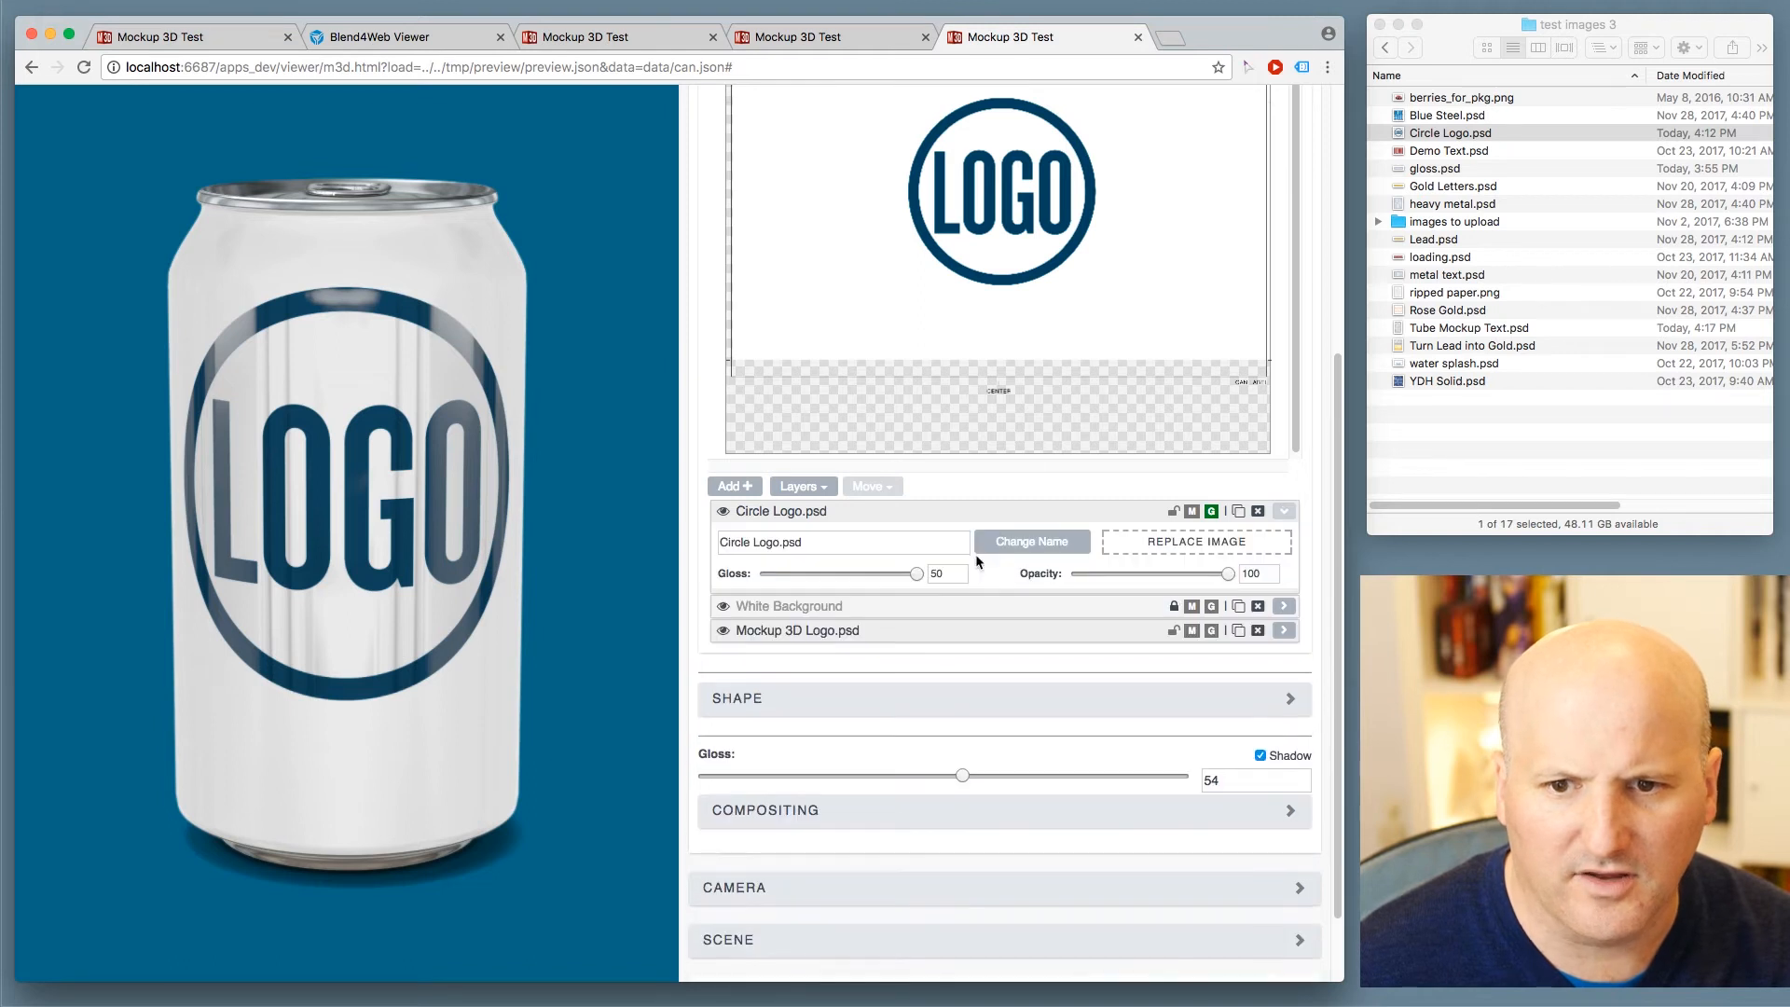
pyautogui.click(883, 574)
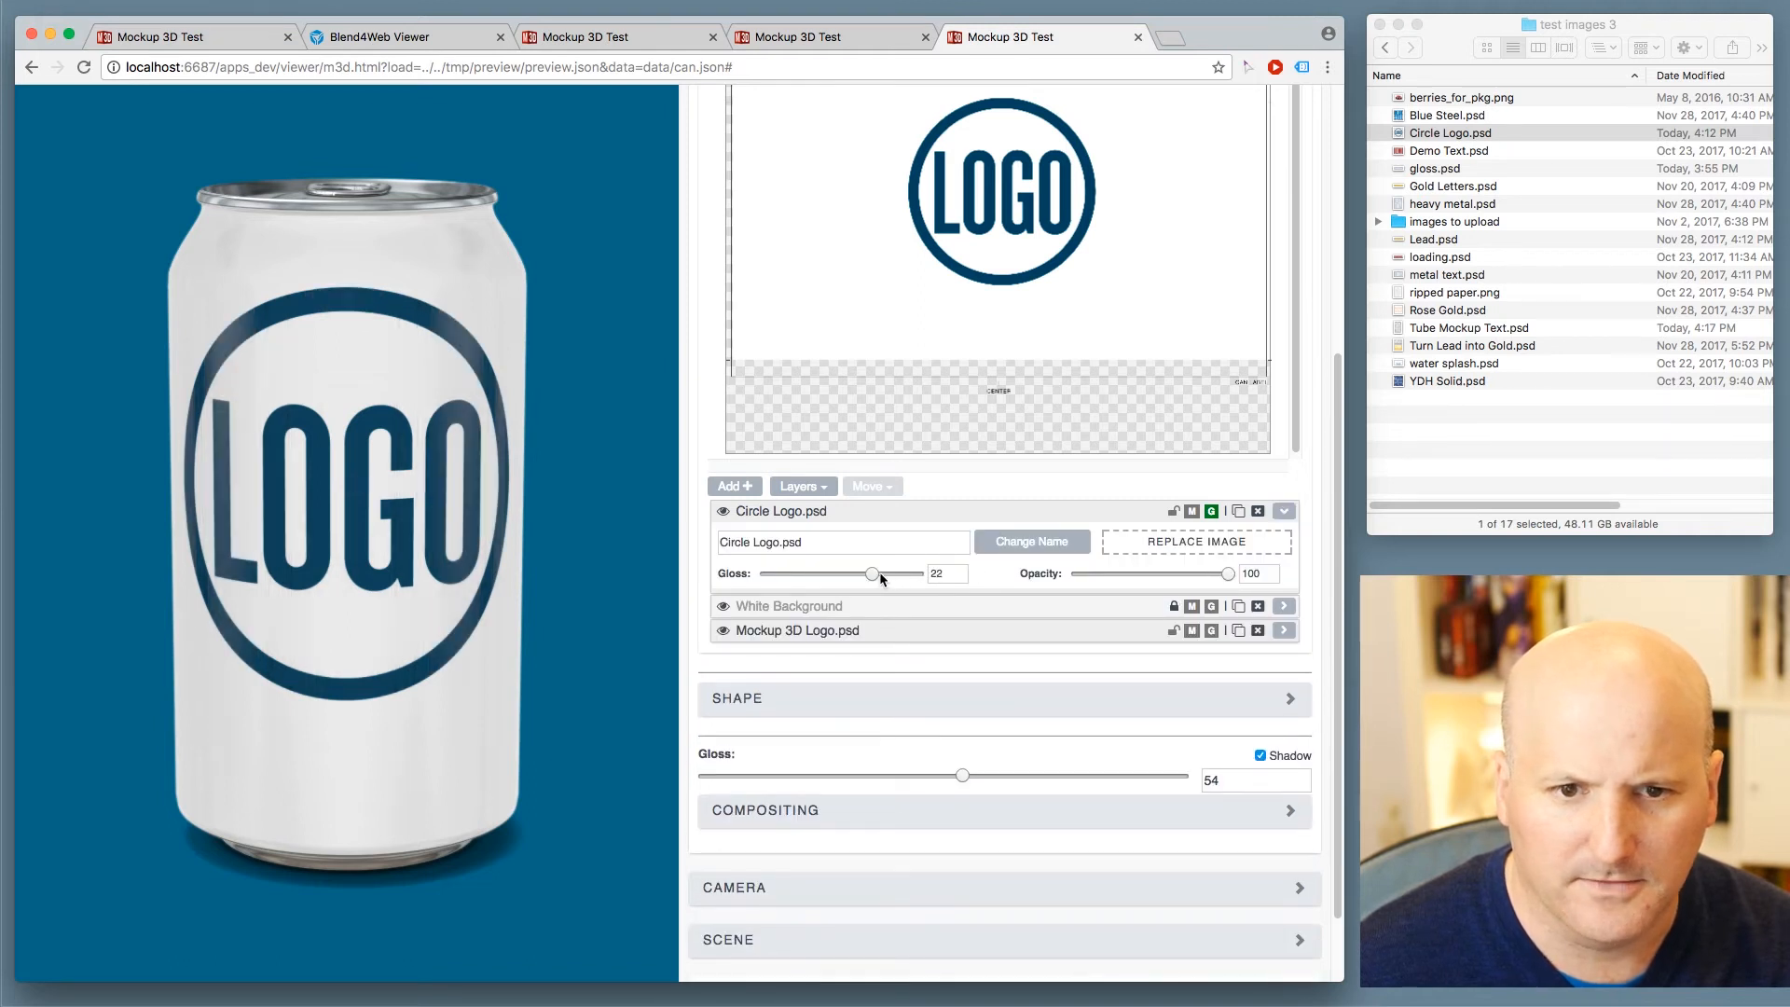
pyautogui.click(952, 573)
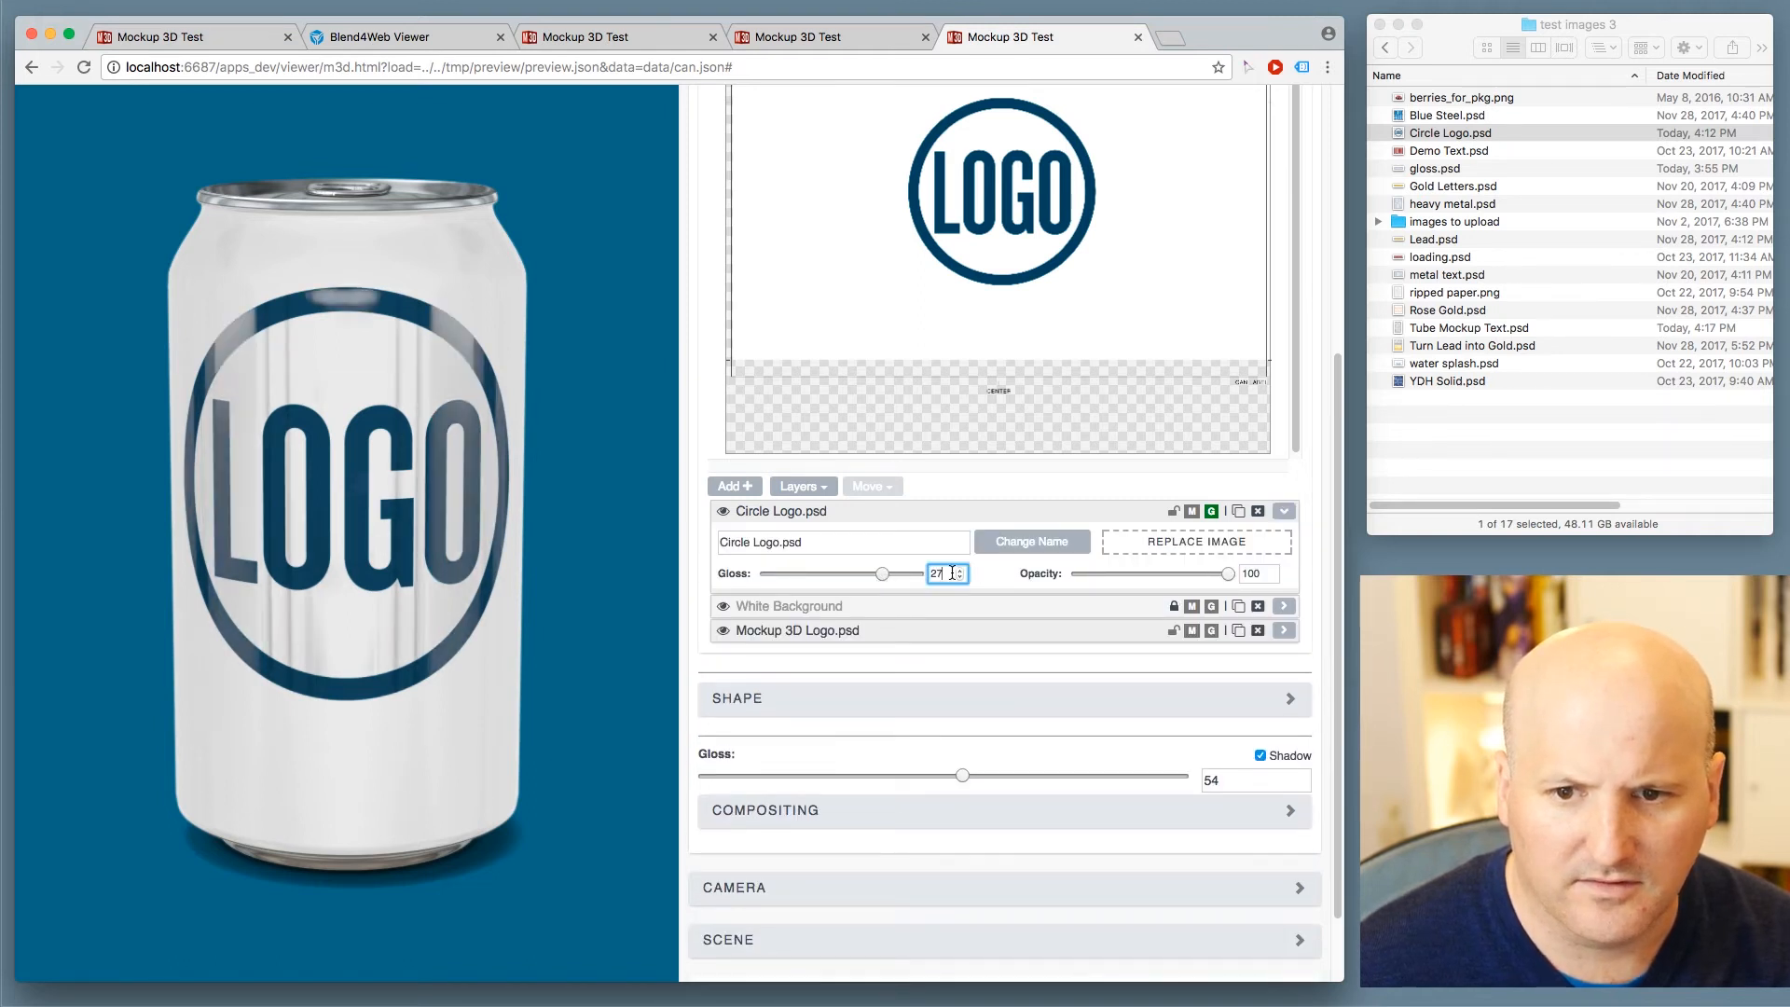
pyautogui.press('BackSpace')
pyautogui.press('BackSpace')
pyautogui.write('15')
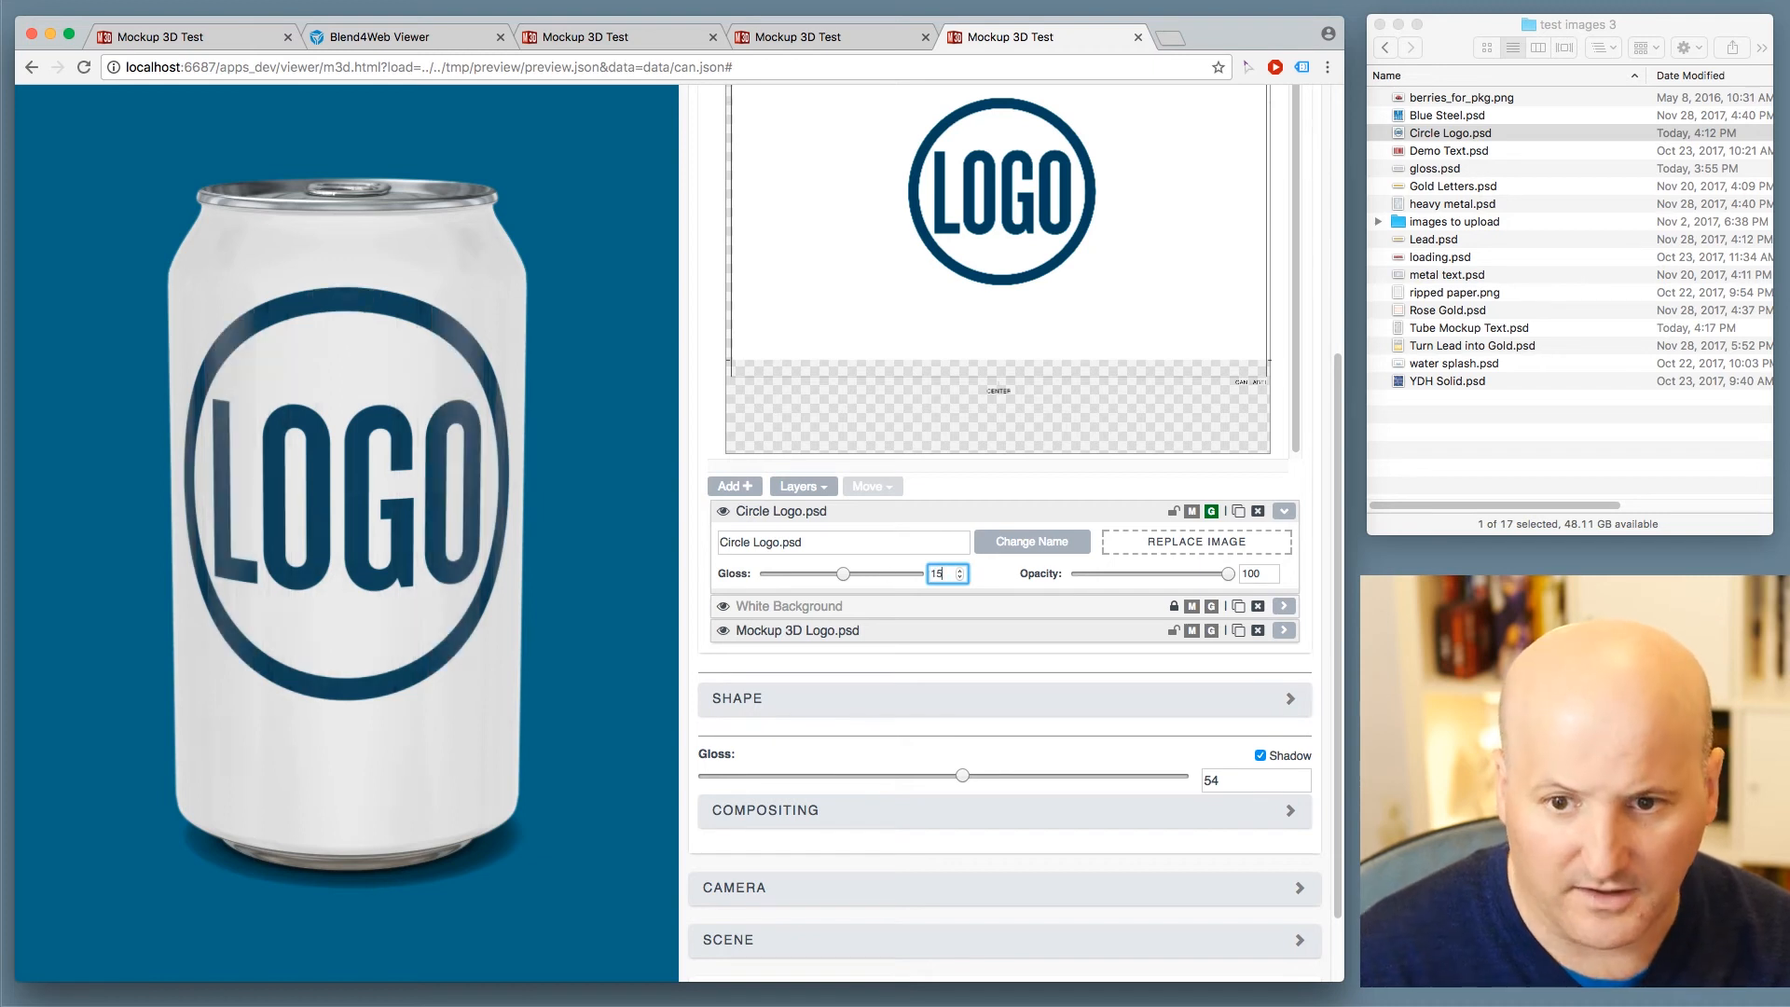
# - Lower the gloss of the Circle Logo.psd layer to 12
pyautogui.press('BackSpace')
pyautogui.write('3')
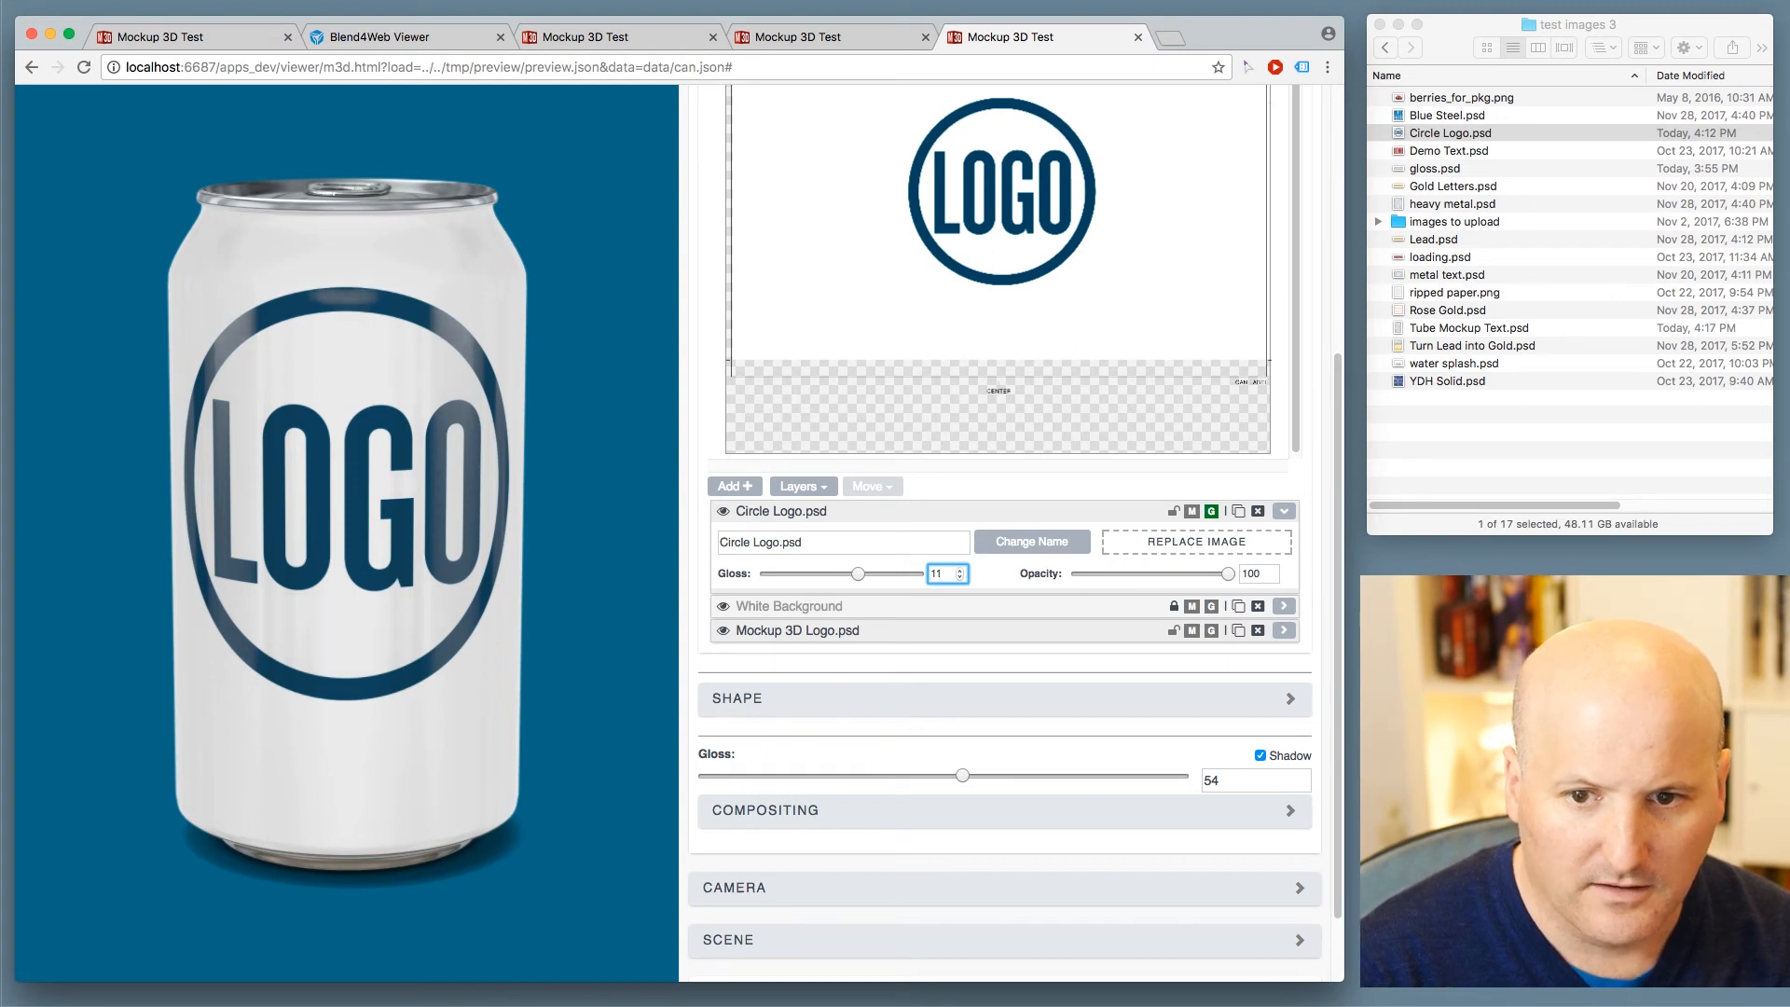
pyautogui.press('BackSpace')
pyautogui.write('2')
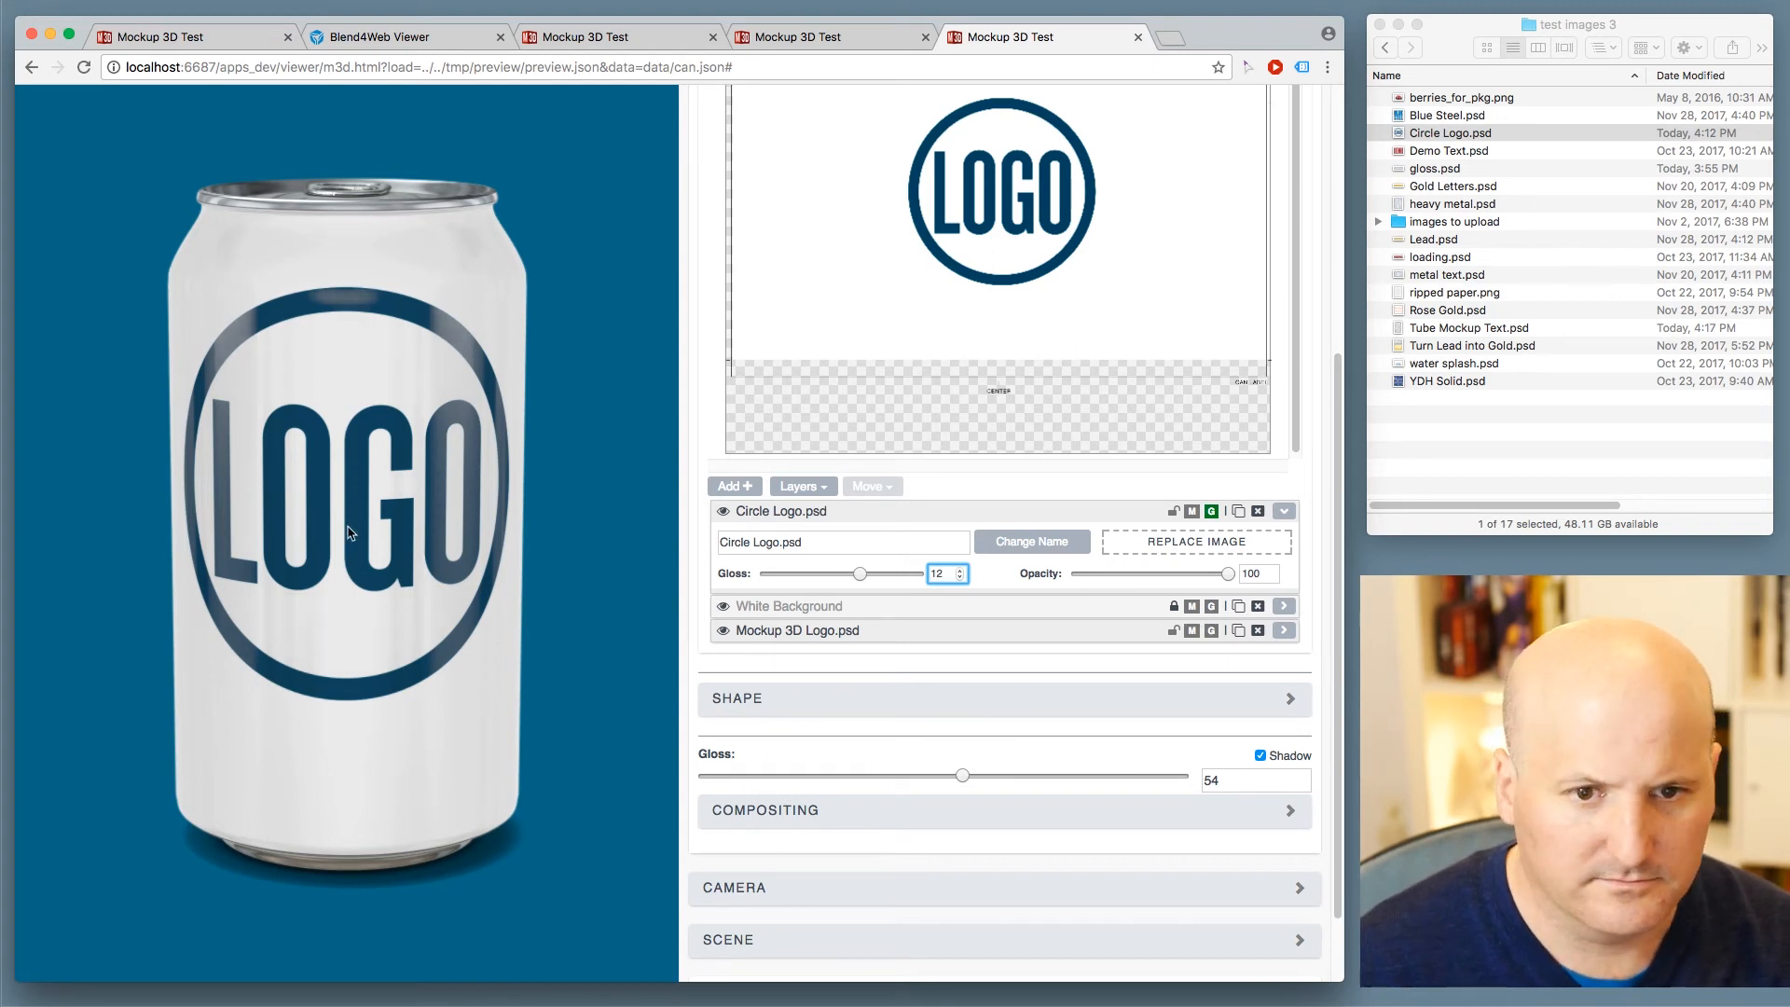
# - Select the circle logo on the can artwork and move it down slightly, checking its reflections on the turned can
pyautogui.click(909, 191)
pyautogui.moveTo(478, 437); pyautogui.dragTo(453, 446)
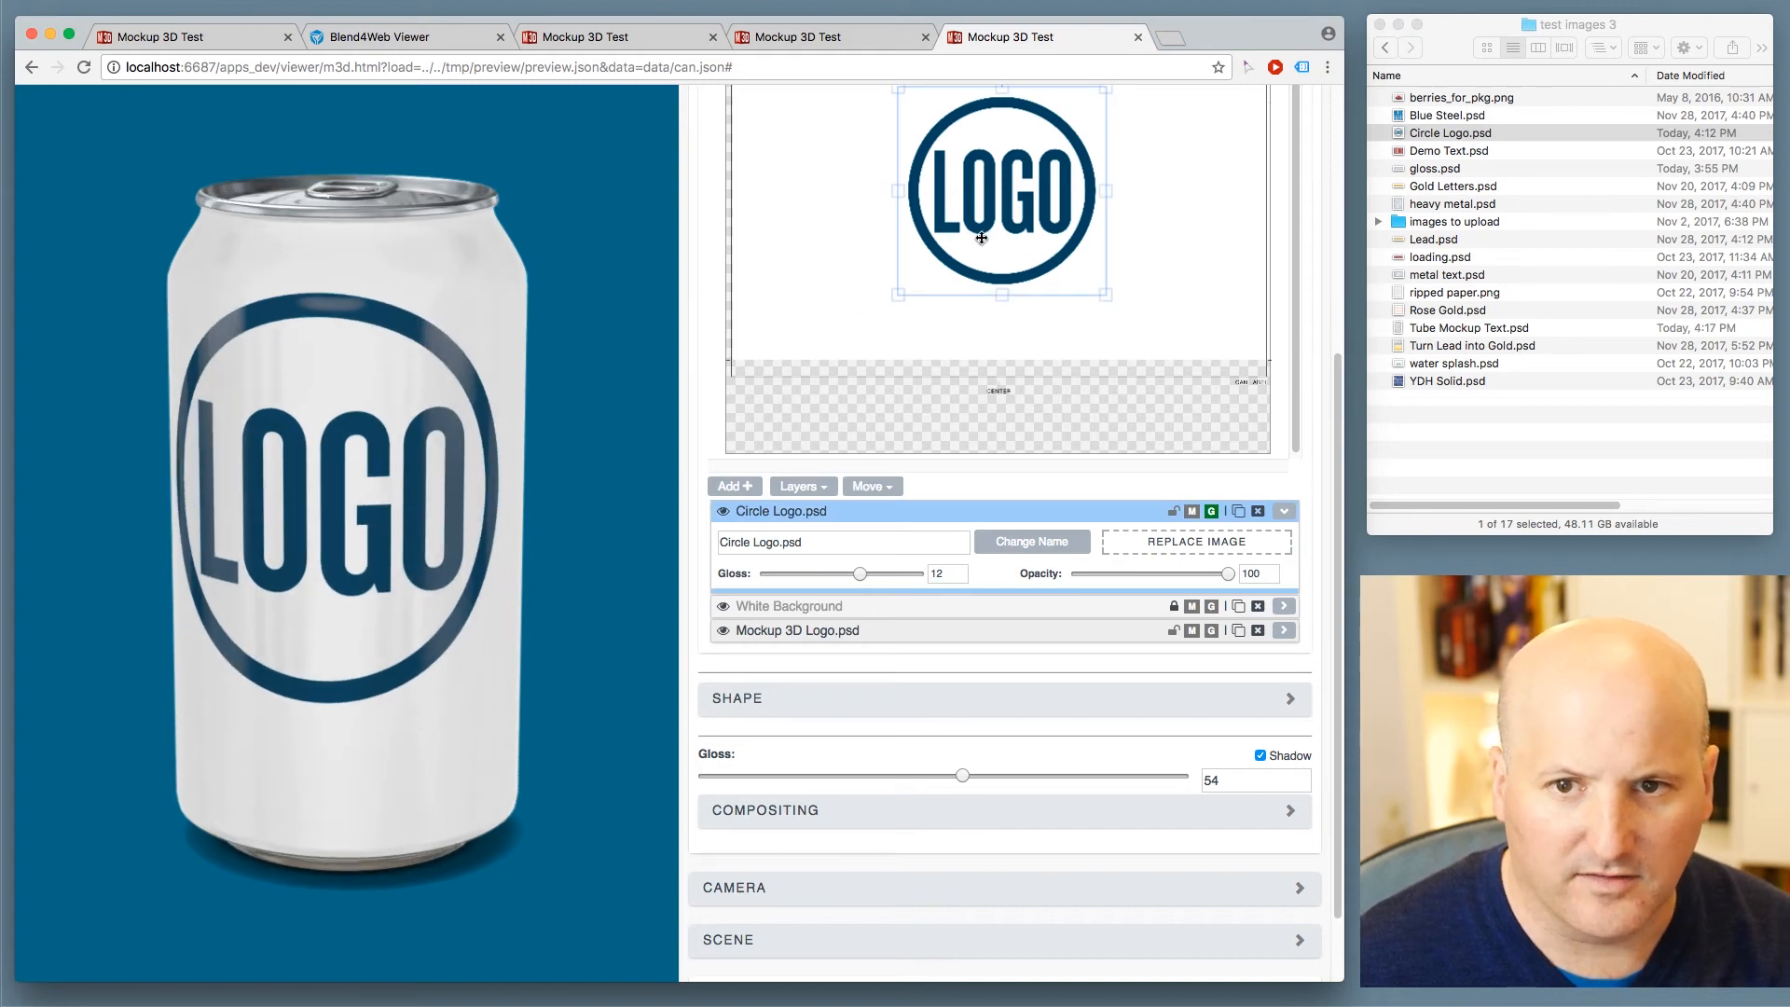
pyautogui.moveTo(981, 238); pyautogui.dragTo(981, 245)
pyautogui.moveTo(444, 466); pyautogui.dragTo(466, 403)
pyautogui.moveTo(371, 575); pyautogui.dragTo(369, 599)
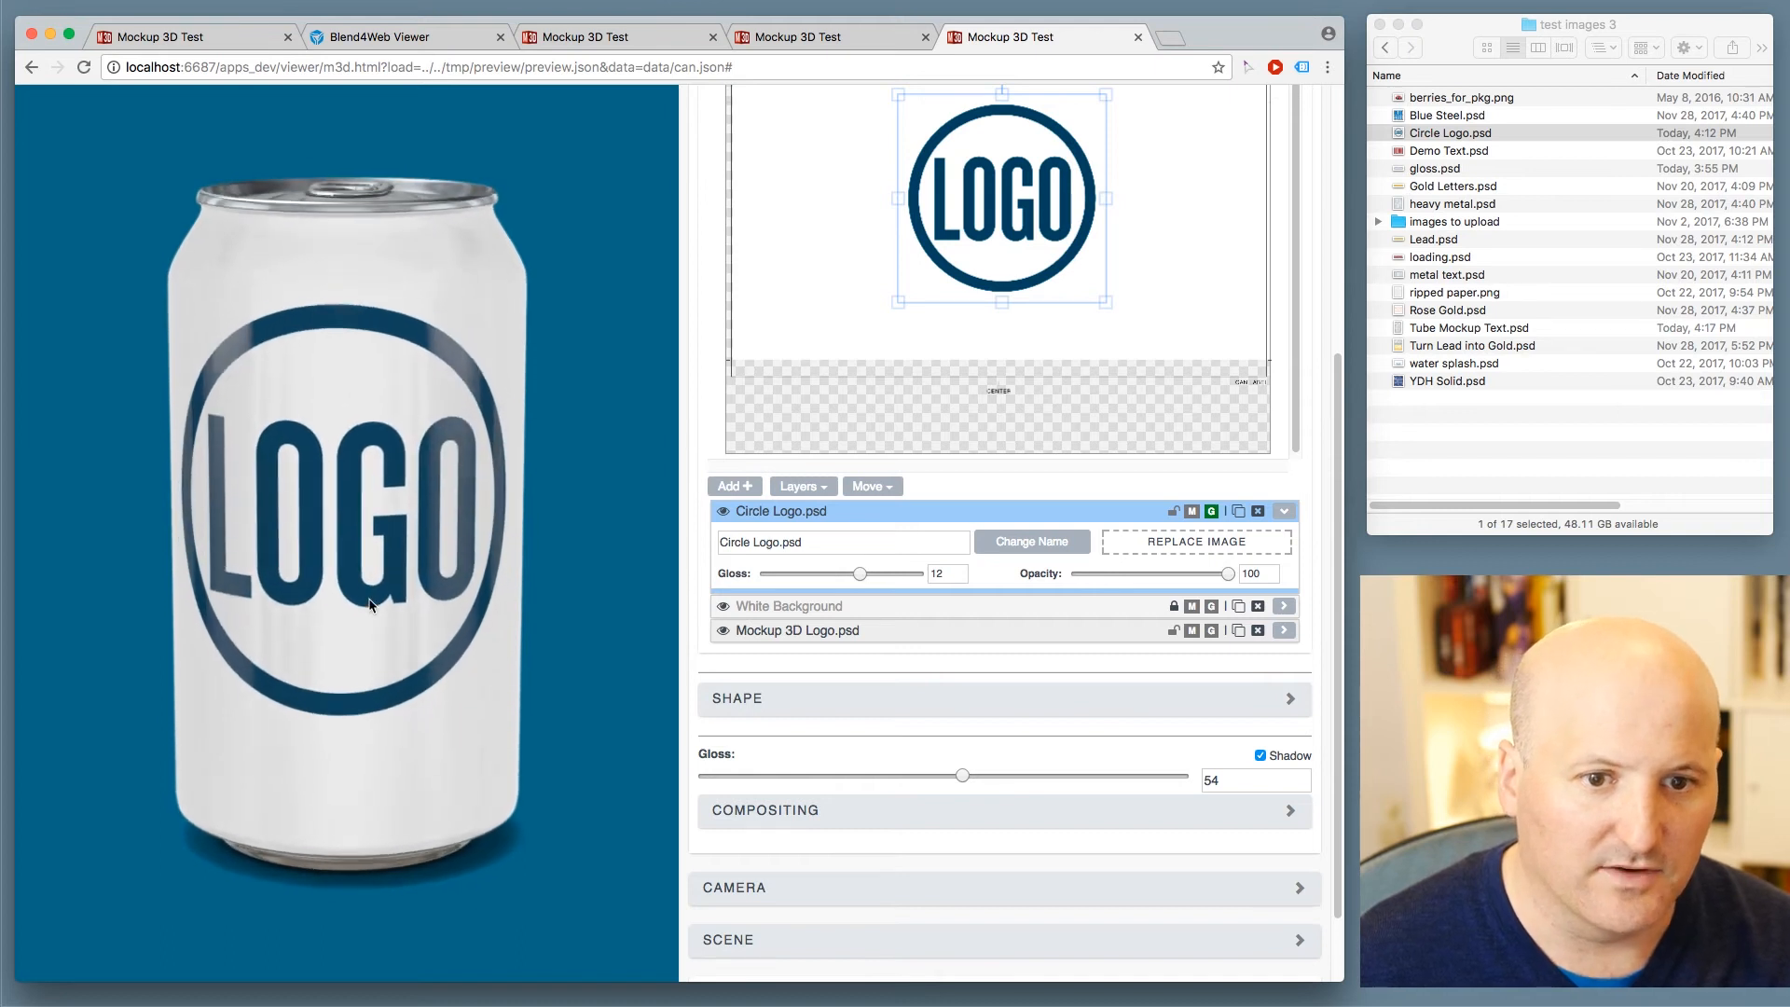
# - Open Circle Logo.psd from the test images 3 folder in Photoshop and save the file
pyautogui.click(1495, 133)
pyautogui.doubleClick(1496, 134)
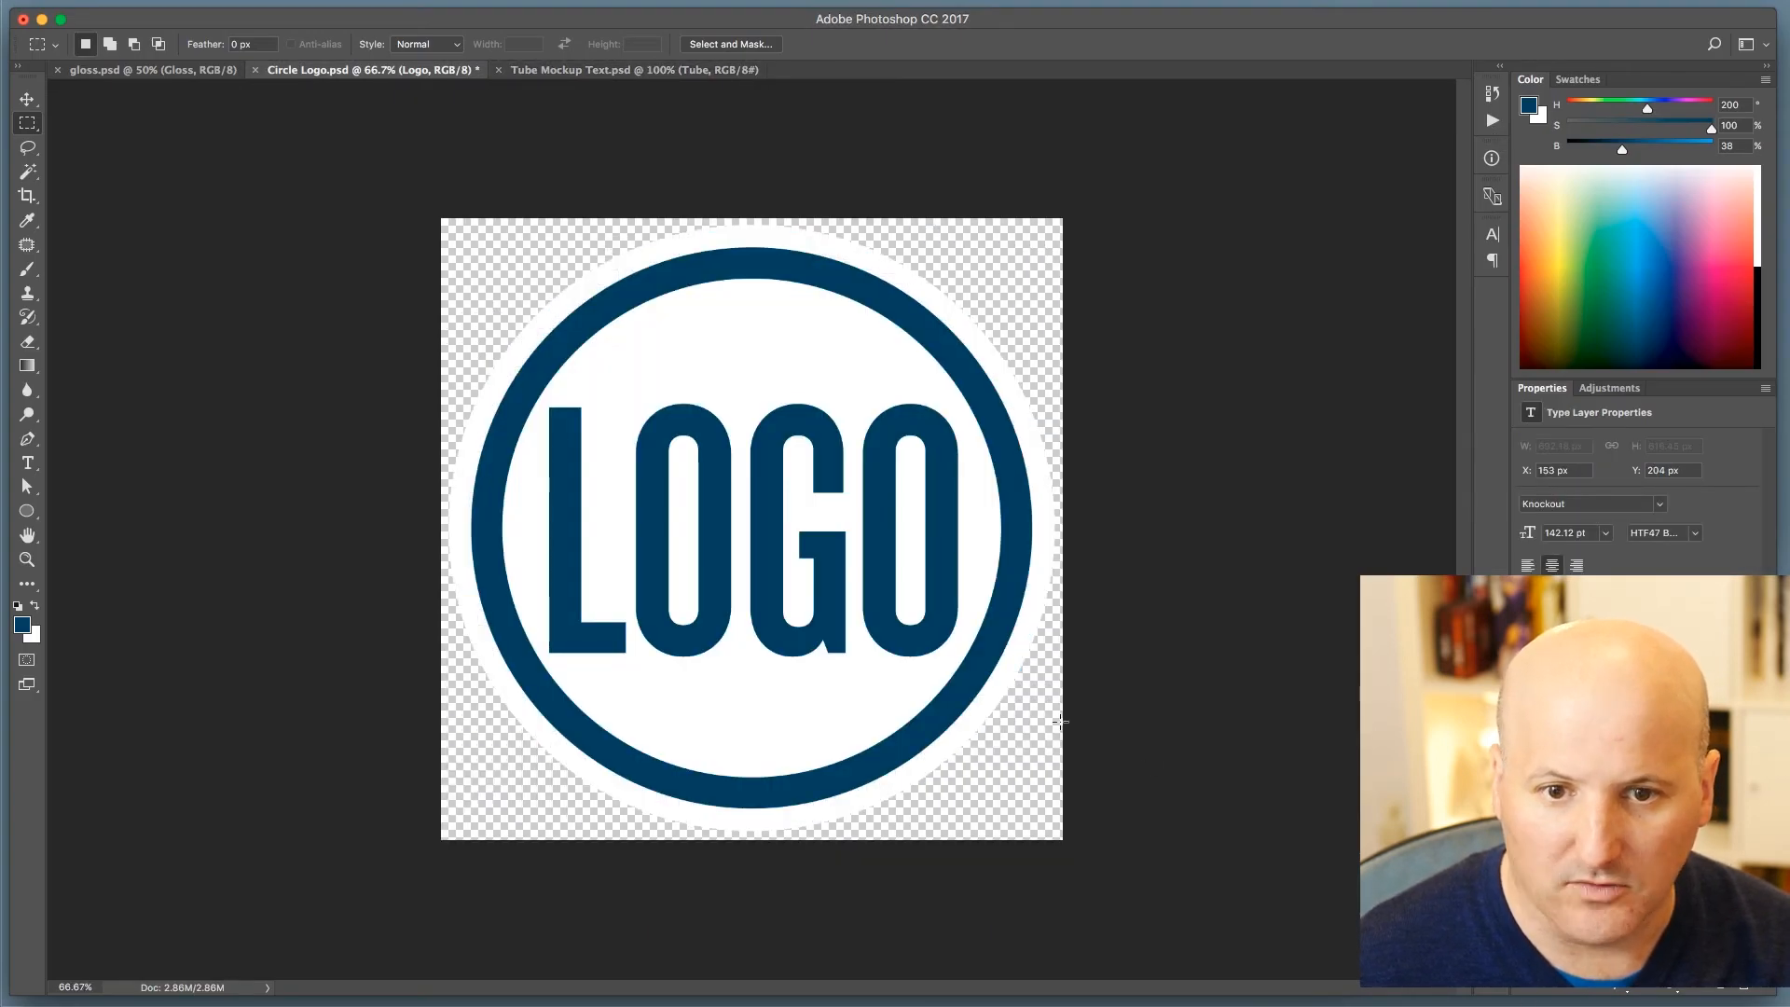
pyautogui.press('super+s')
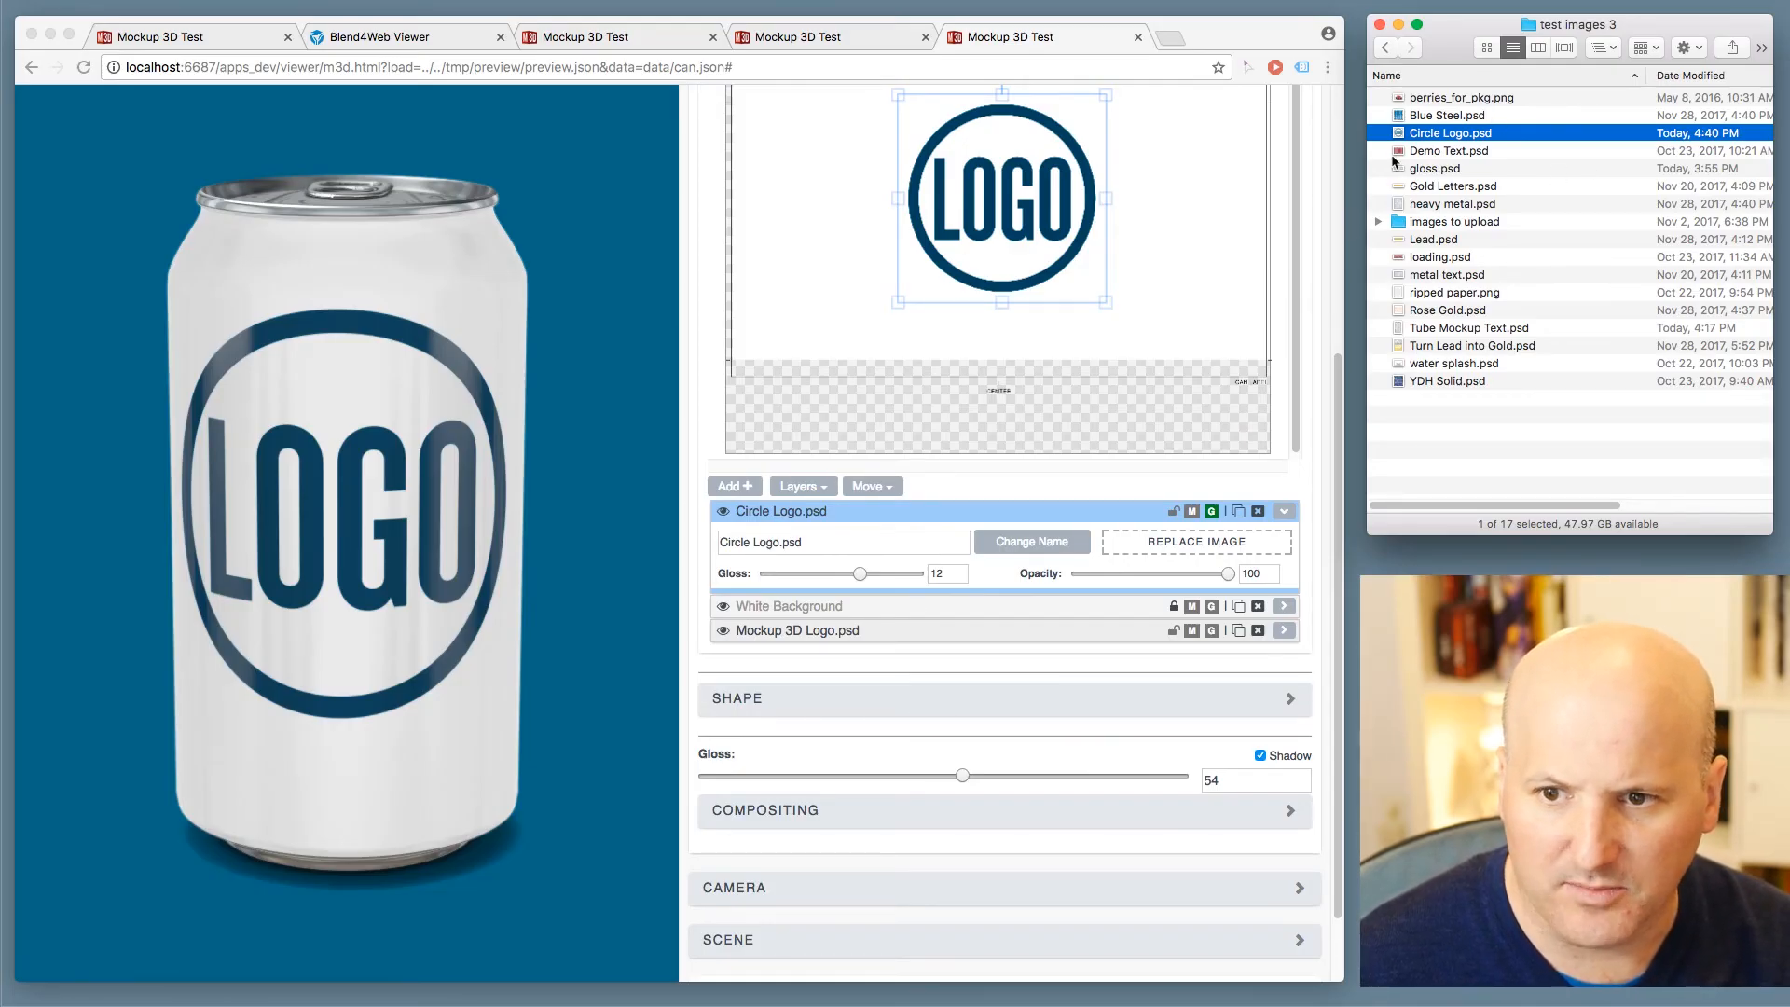
# - Return to the can mockup, replace the Circle Logo.psd layer's image with the saved file and examine the logo's gloss up close
pyautogui.moveTo(1334, 245); pyautogui.dragTo(1093, 511)
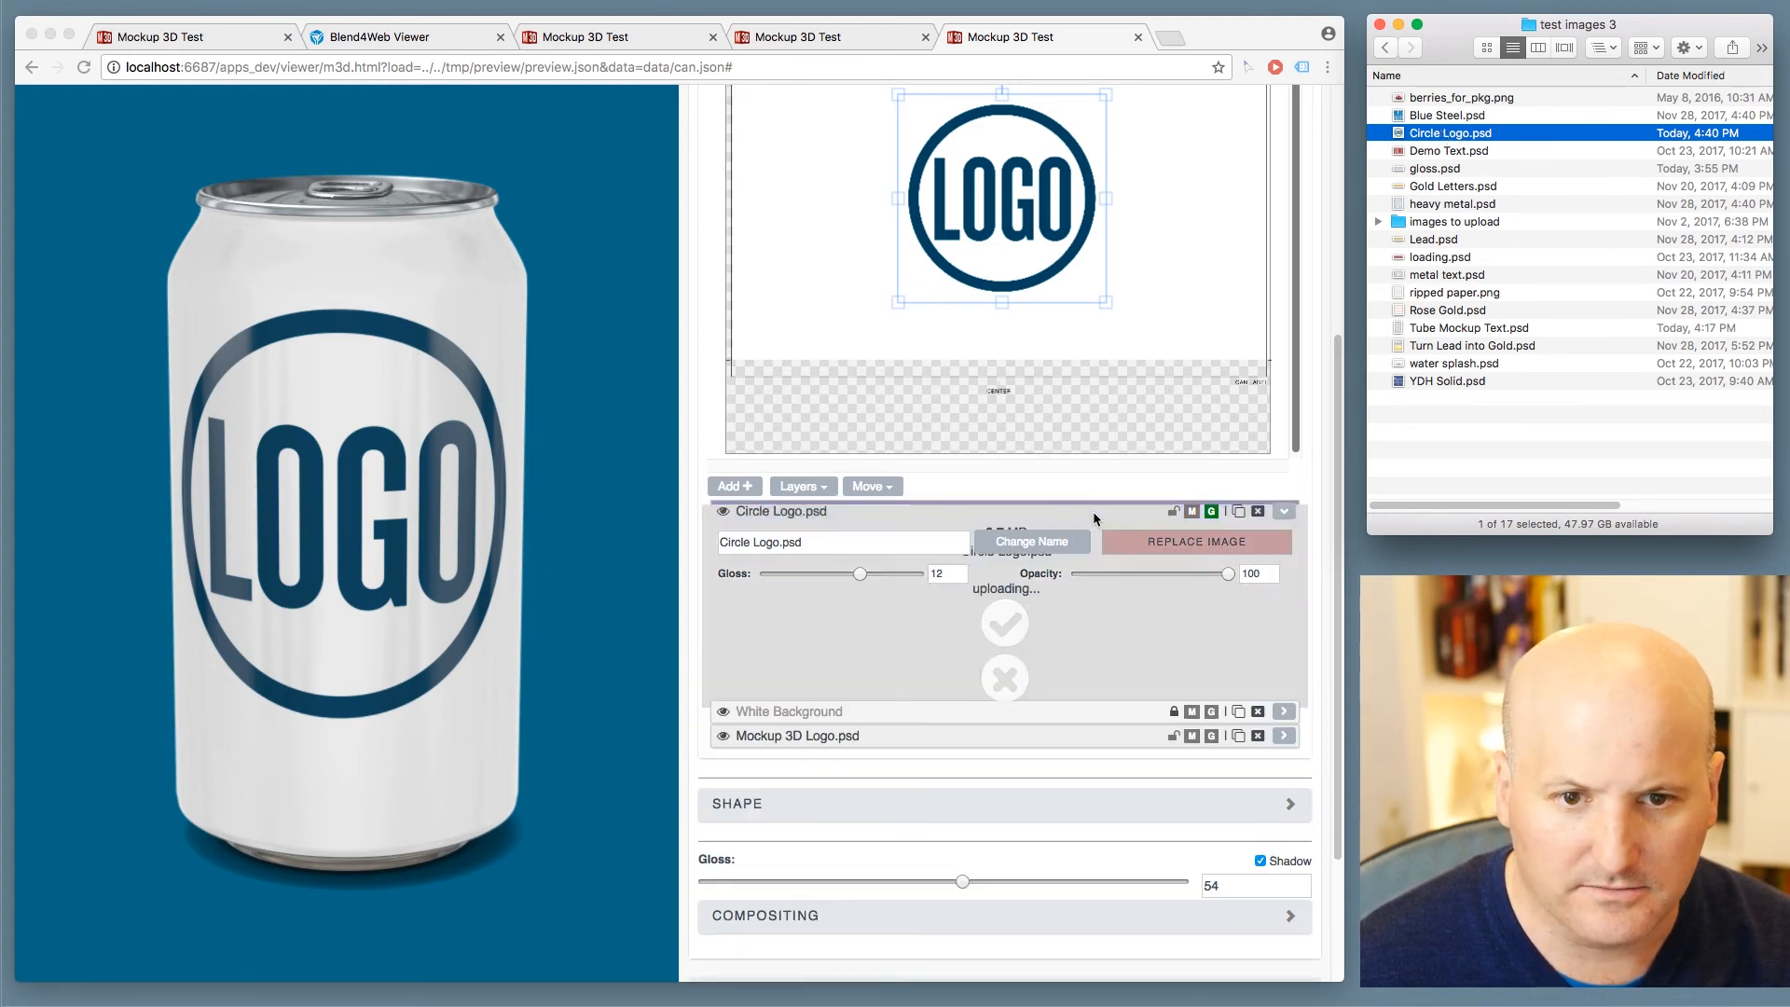
pyautogui.click(484, 460)
pyautogui.scroll(5, 484, 460)
pyautogui.moveTo(484, 459); pyautogui.dragTo(396, 434)
pyautogui.moveTo(242, 625); pyautogui.dragTo(253, 524)
pyautogui.scroll(-3, 279, 522)
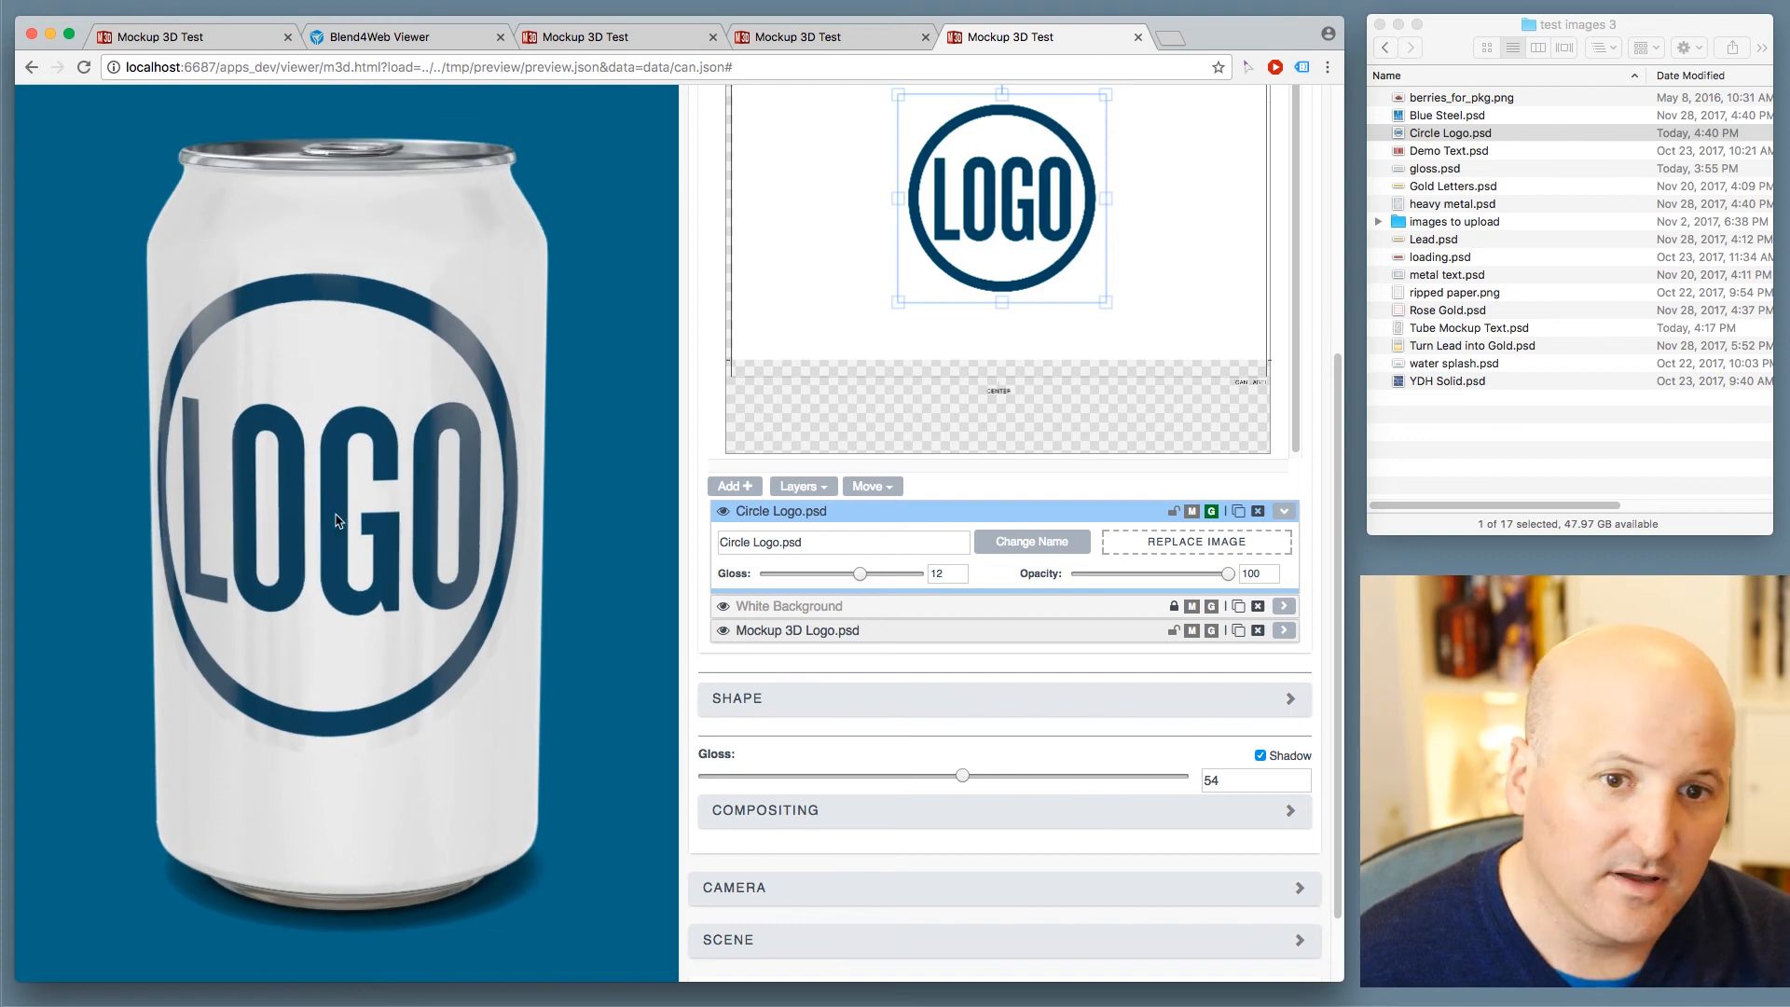